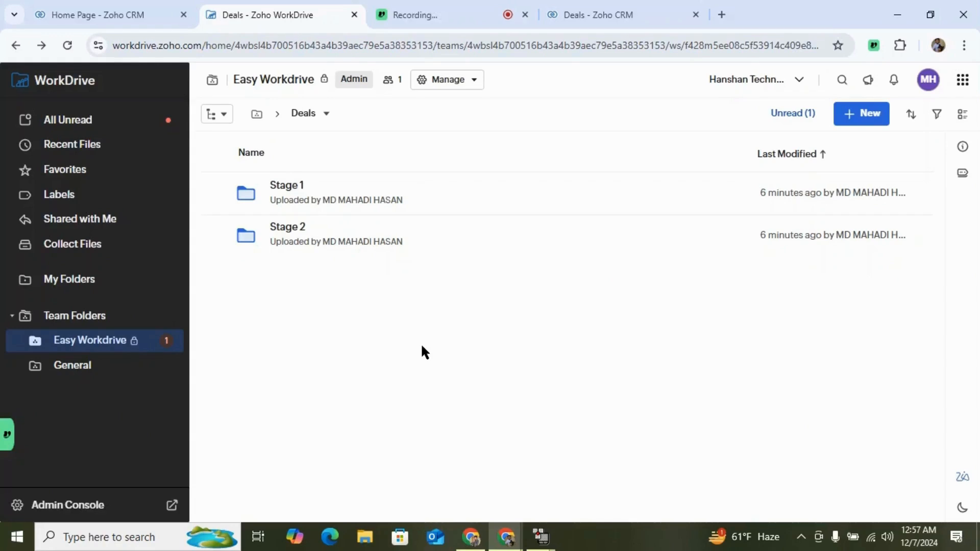
# Examine the contents of the Stage 1 folder inside the Deals folder.
pyautogui.click(297, 187)
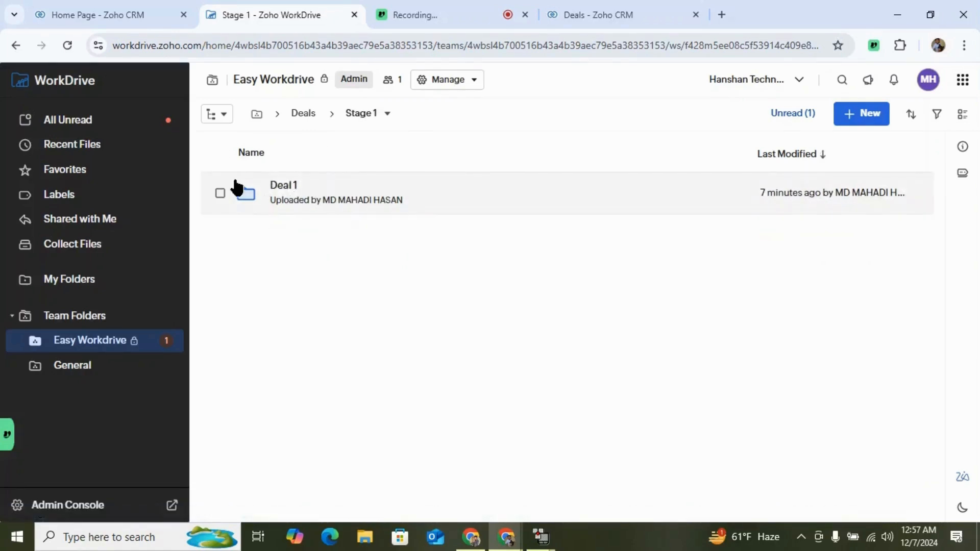
pyautogui.click(16, 45)
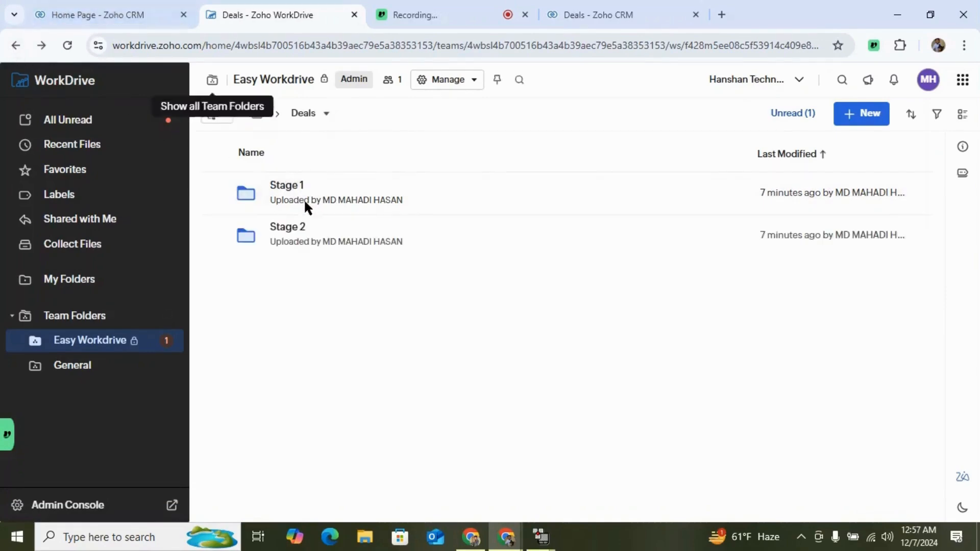
pyautogui.click(297, 187)
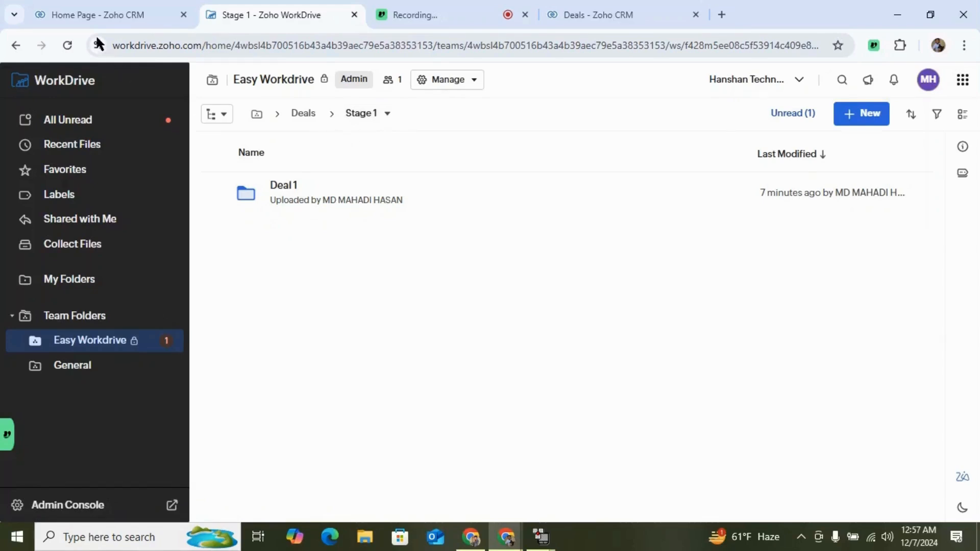
# Switch to Zoho CRM and open the Deals module folder setup in the installed Workdrive for ZOHO CRM extension's settings.
pyautogui.click(87, 15)
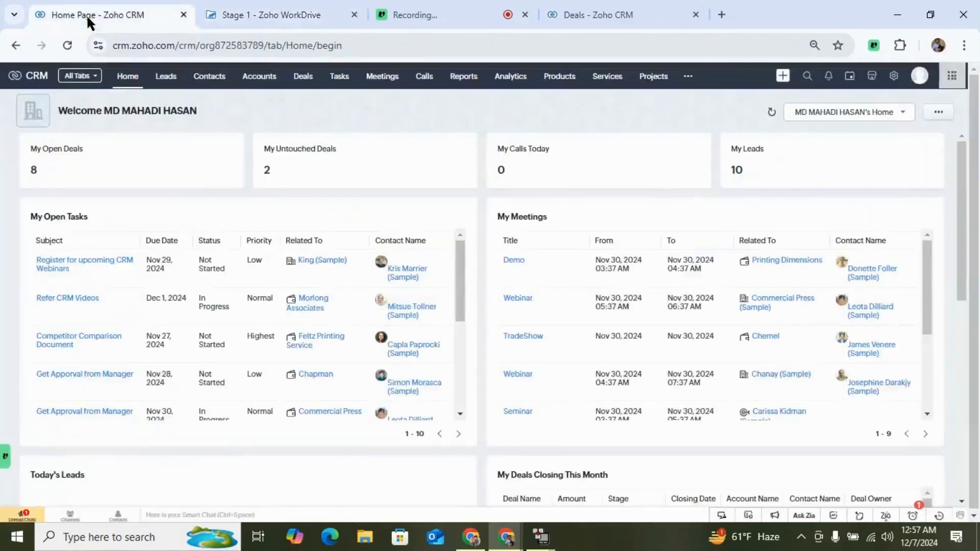
pyautogui.click(873, 80)
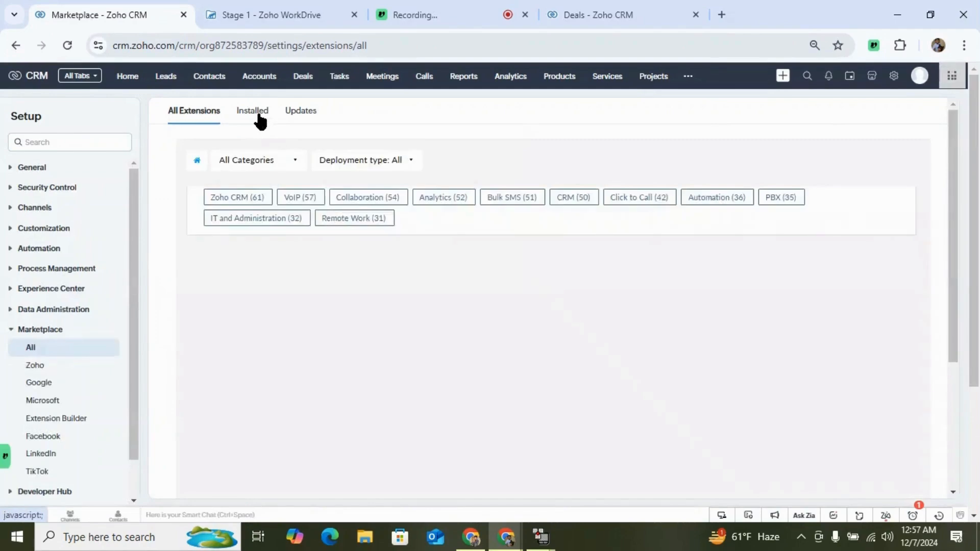
pyautogui.click(260, 120)
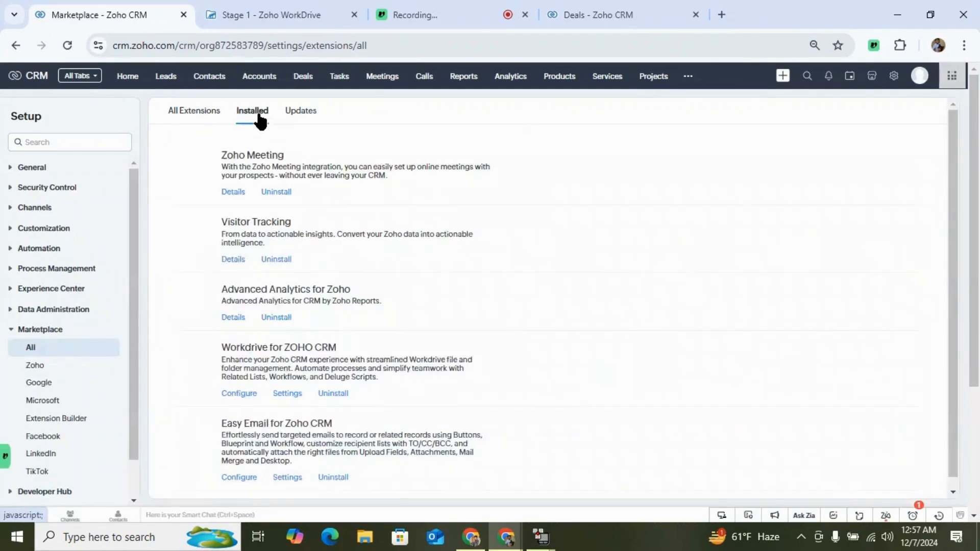
pyautogui.click(287, 393)
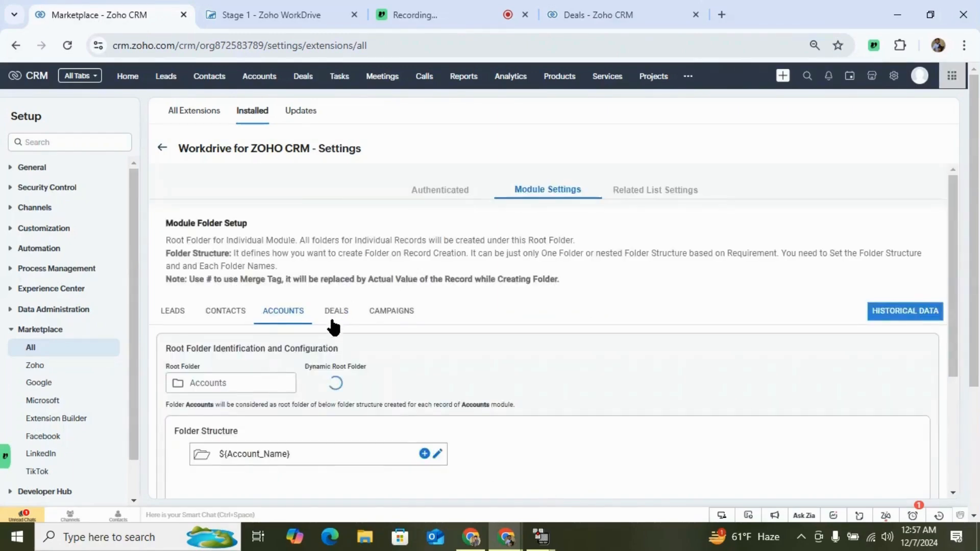
pyautogui.click(338, 320)
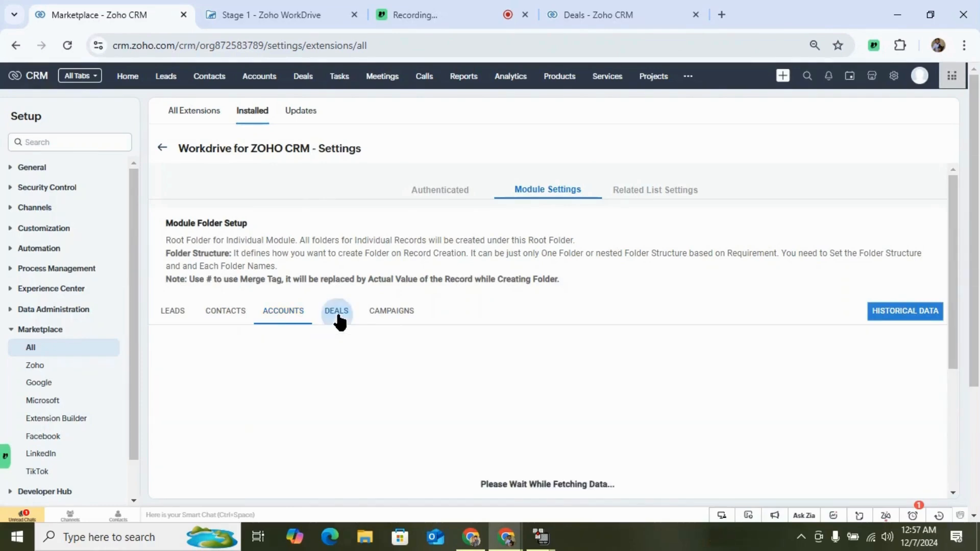
pyautogui.scroll(-3, 407, 234)
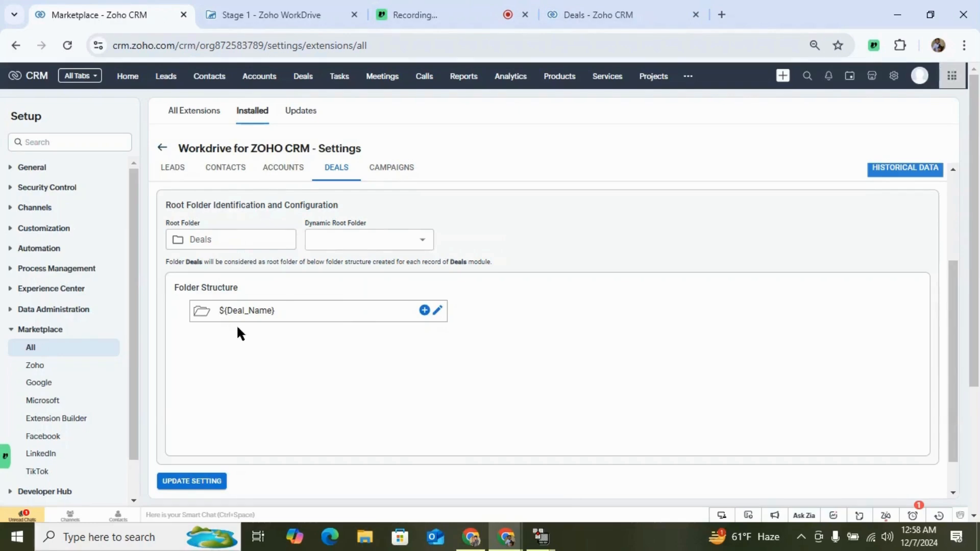
# Switch to Zoho WorkDrive and move the Stage 1 and Stage 2 folders in the Deals folder to the trash.
pyautogui.click(281, 11)
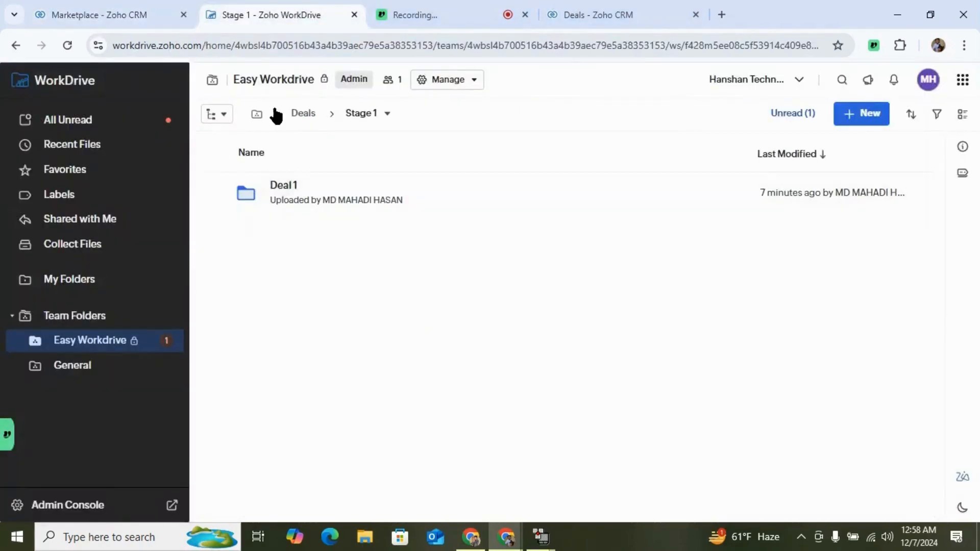
pyautogui.click(304, 114)
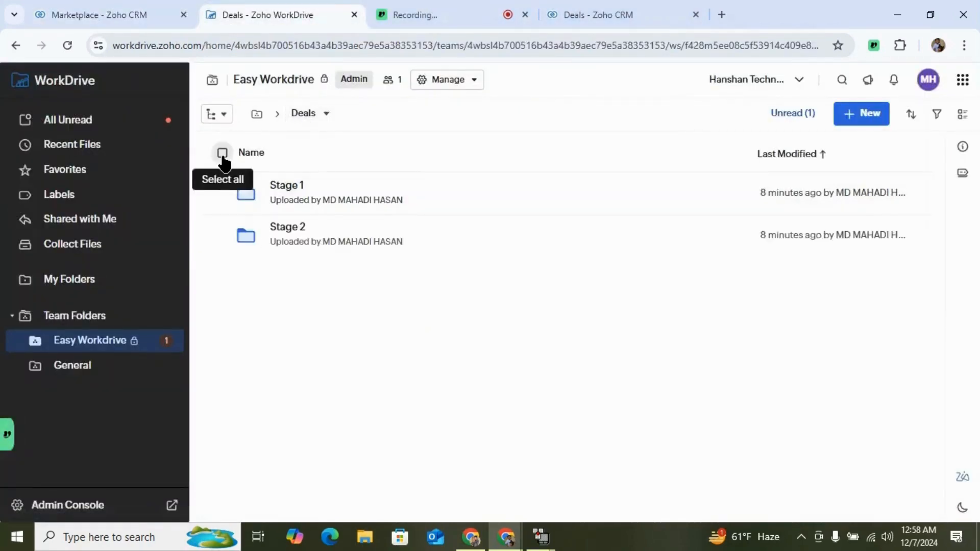
pyautogui.click(222, 153)
pyautogui.click(674, 154)
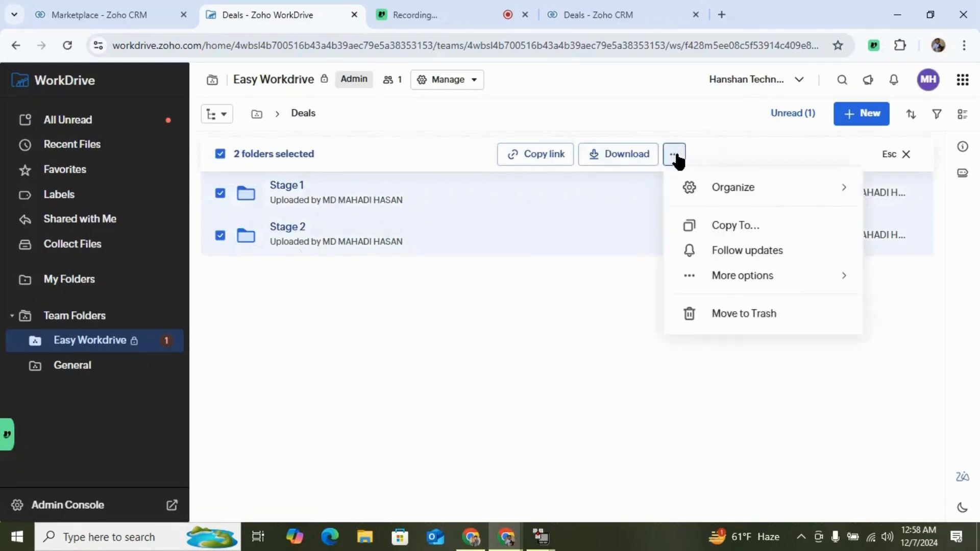
pyautogui.click(741, 314)
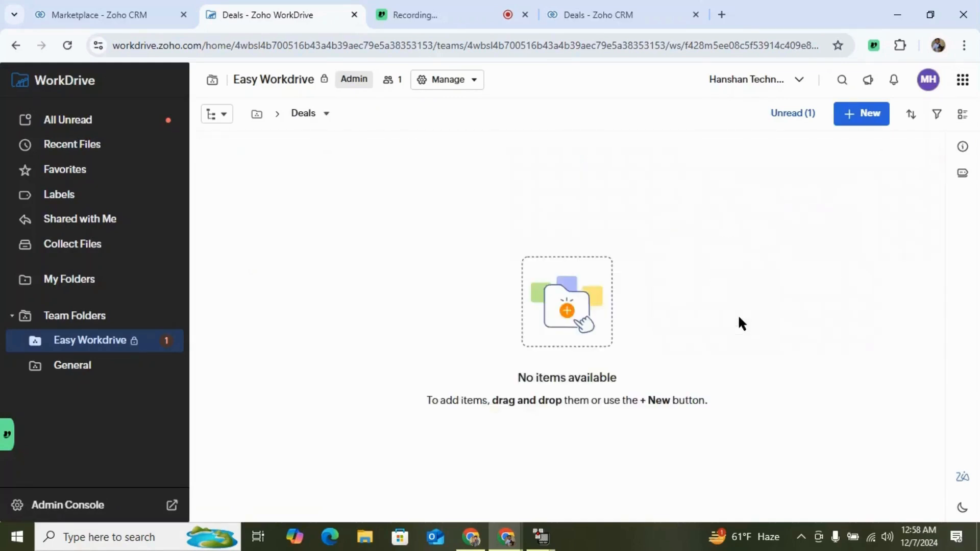
# Back in Zoho CRM, replace the folder name in the Deals folder structure with the Stage merge field, ${Stage}.
pyautogui.click(151, 10)
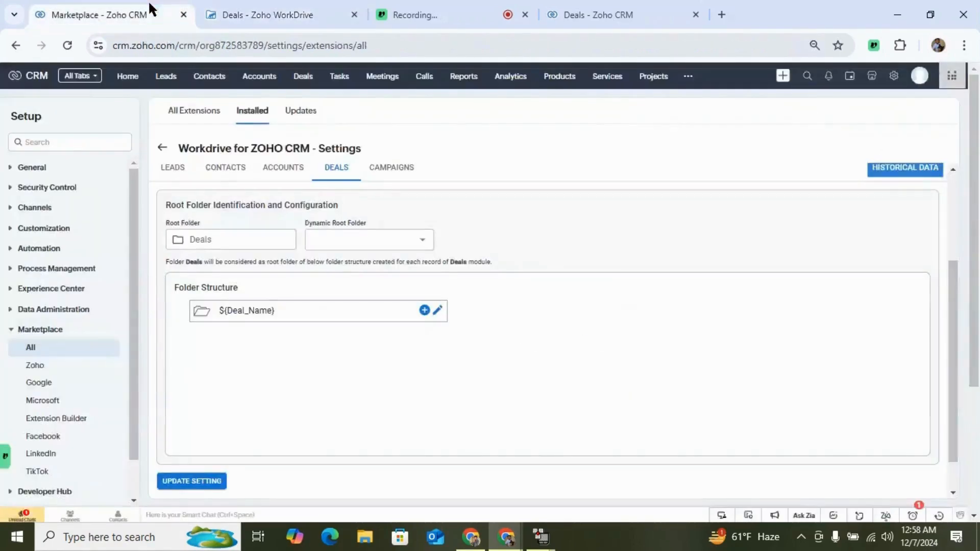
pyautogui.click(437, 311)
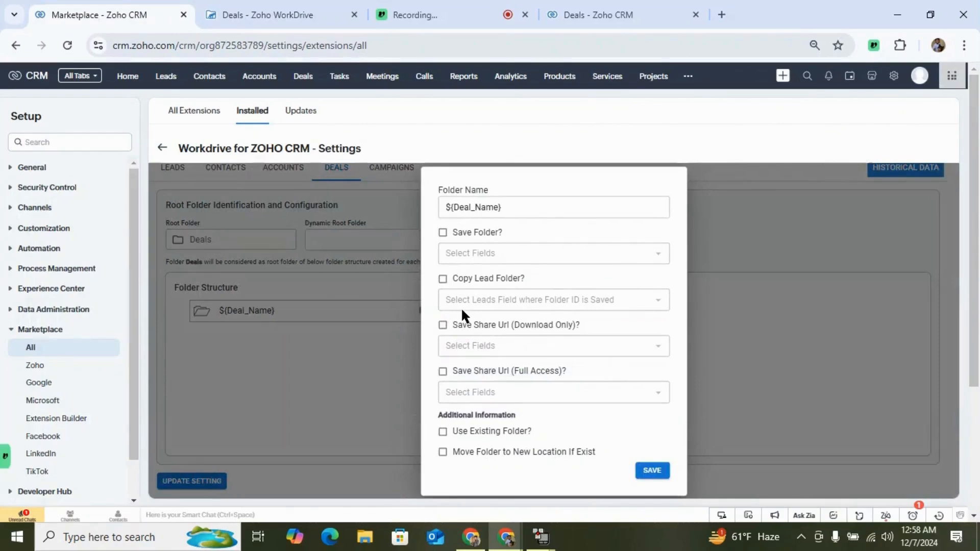
pyautogui.click(512, 208)
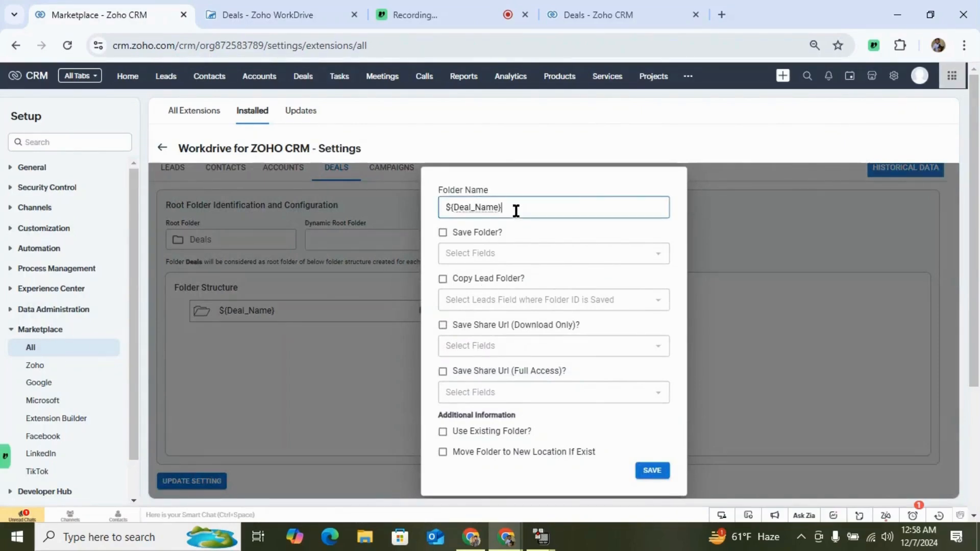
pyautogui.hotkey('ctrl', 'a')
pyautogui.press('BackSpace')
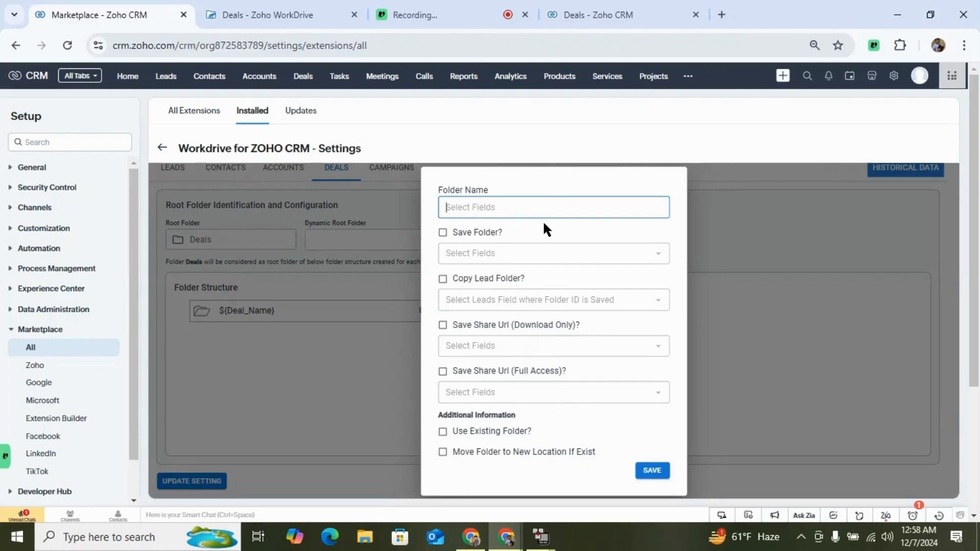
pyautogui.click(543, 220)
pyautogui.click(493, 237)
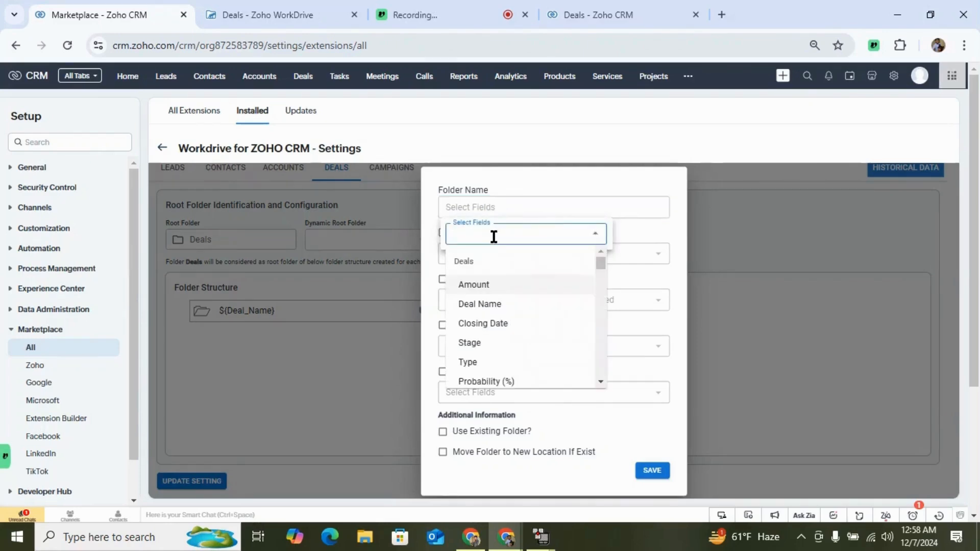
pyautogui.click(485, 345)
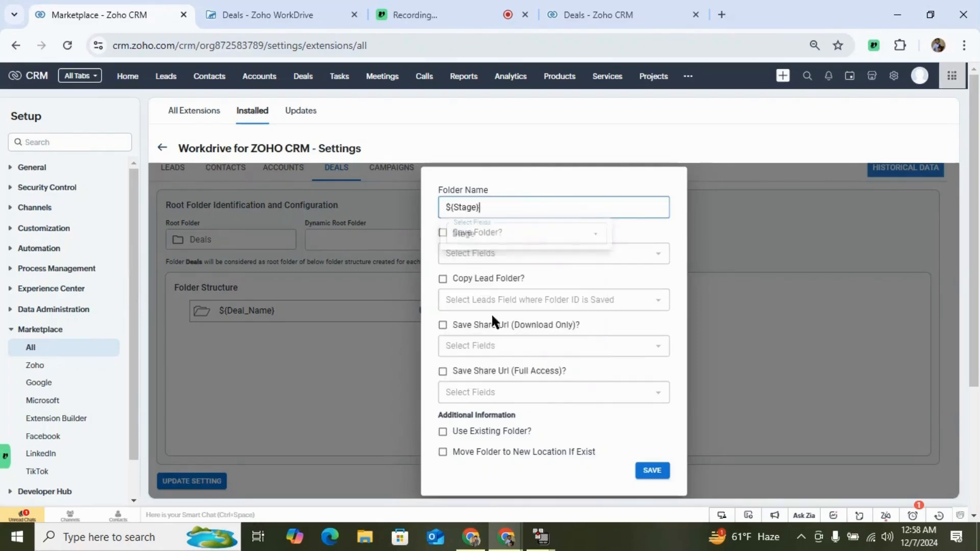
pyautogui.click(543, 179)
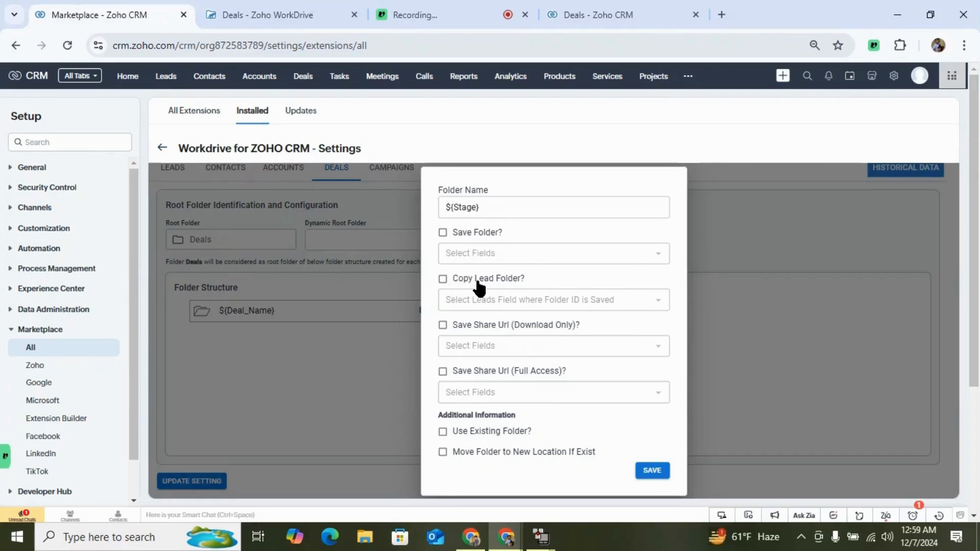
# Try the Copy Lead Folder option with the Workdrive Folder ID (EXT) leads field, and turn the option off again.
pyautogui.click(447, 280)
pyautogui.click(496, 297)
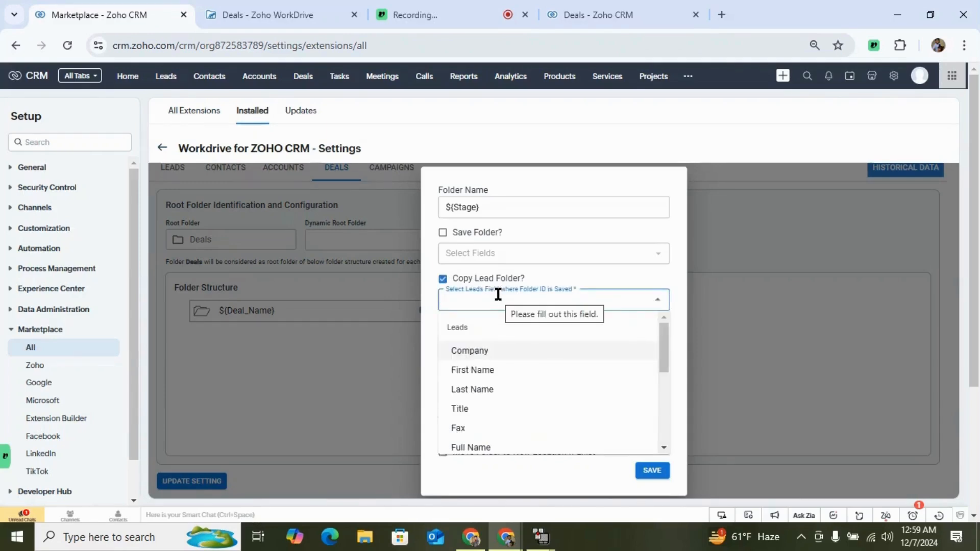
pyautogui.write('work')
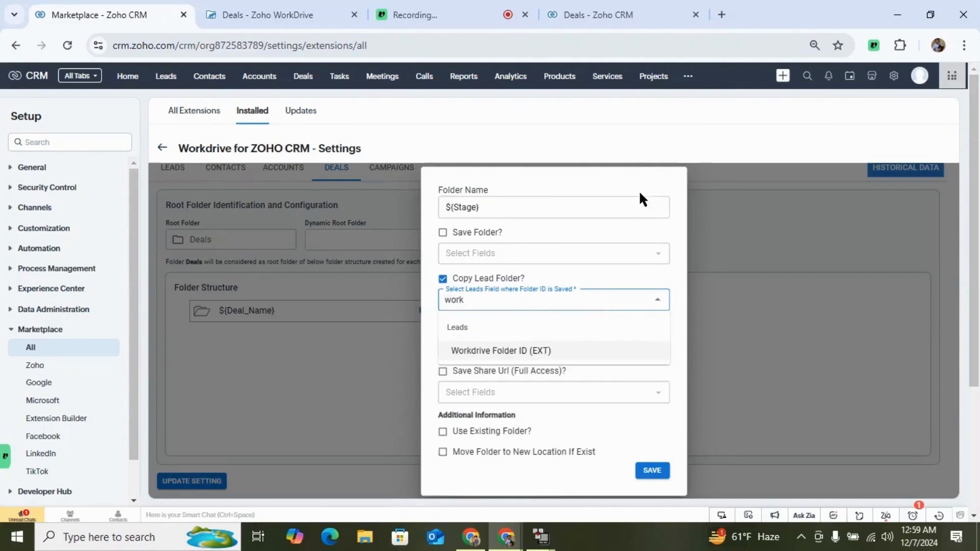
pyautogui.click(534, 352)
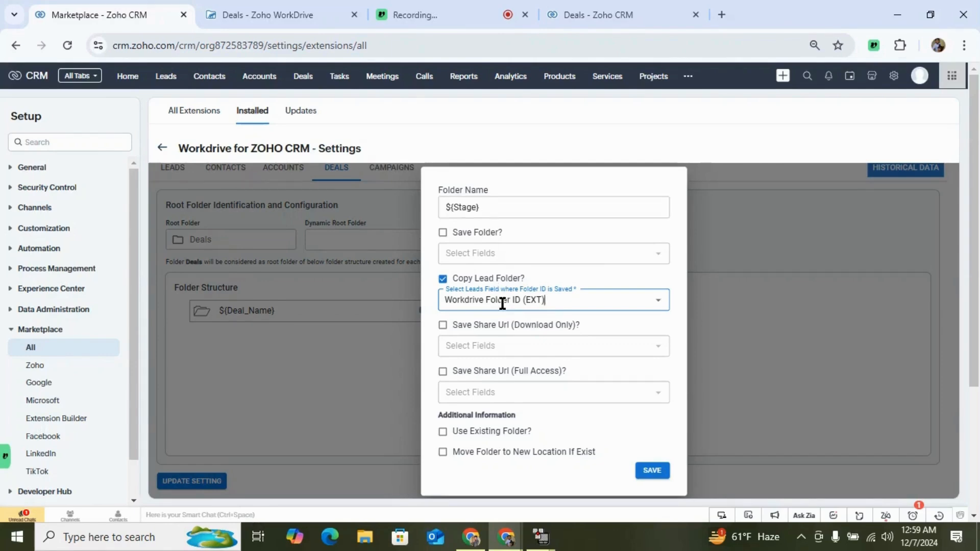
pyautogui.click(442, 280)
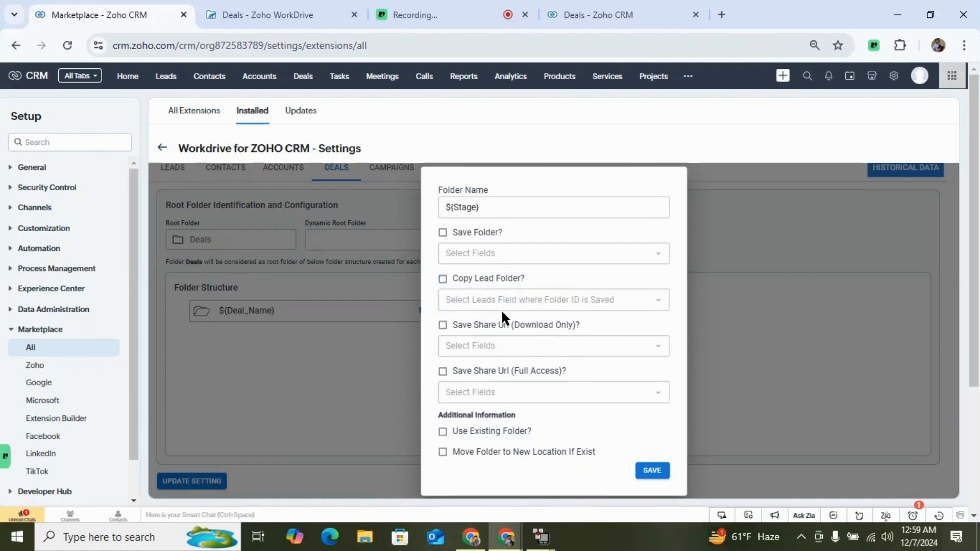
# Save the edited ${Stage} folder and update the Deals module setting.
pyautogui.scroll(-2, 506, 317)
pyautogui.scroll(2, 508, 285)
pyautogui.moveTo(517, 414); pyautogui.dragTo(436, 415)
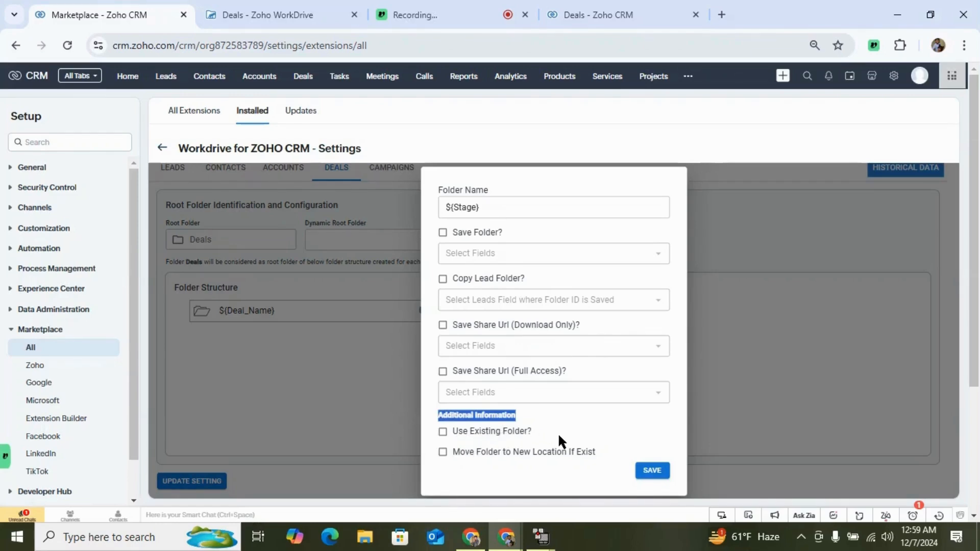
pyautogui.click(638, 470)
pyautogui.click(187, 483)
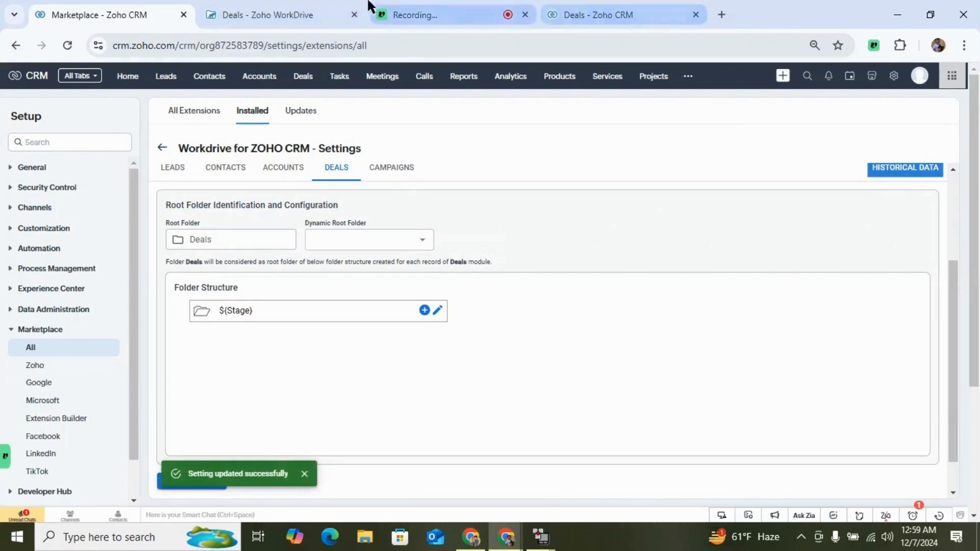
# Start a new CRM deal named "test 1" for the account King (Sample).
pyautogui.moveTo(584, 14); pyautogui.dragTo(309, 6)
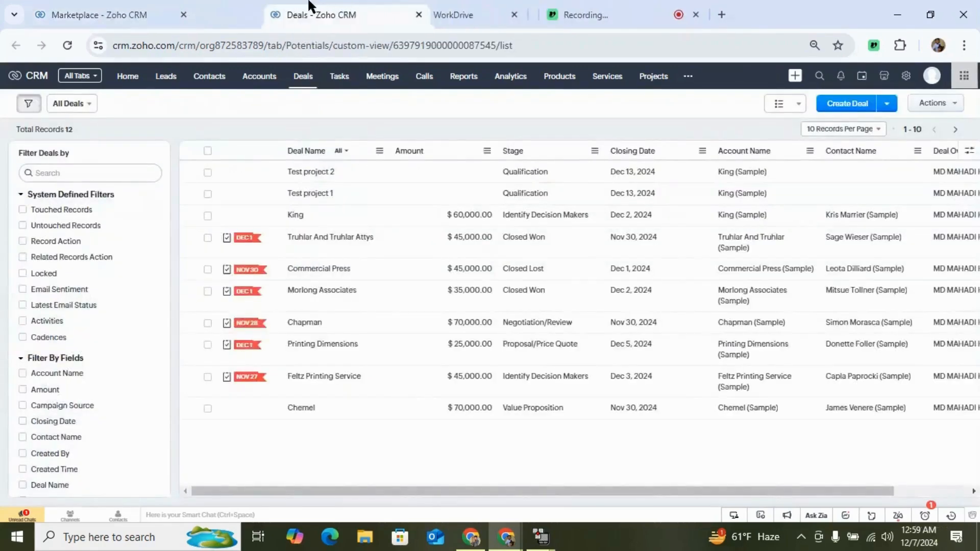
pyautogui.click(838, 109)
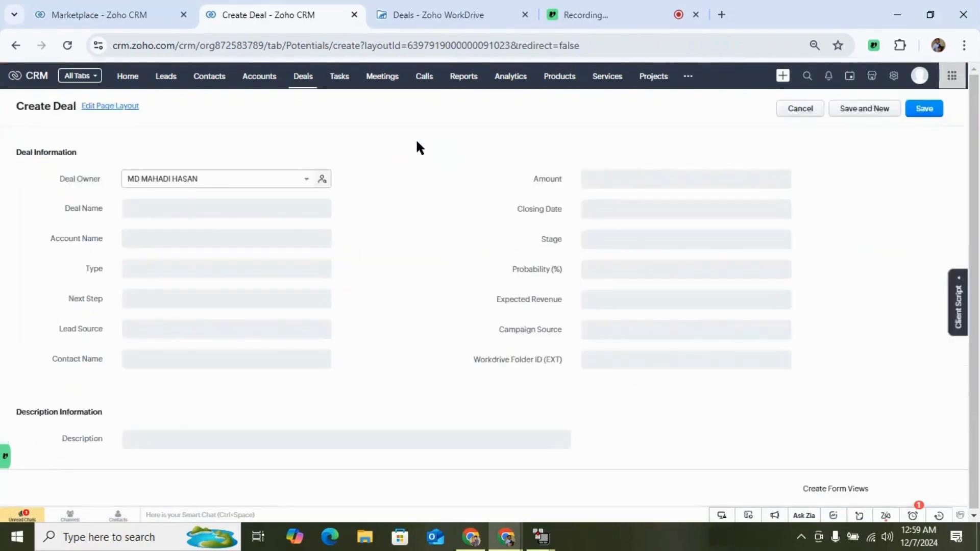
pyautogui.click(179, 212)
pyautogui.write('te')
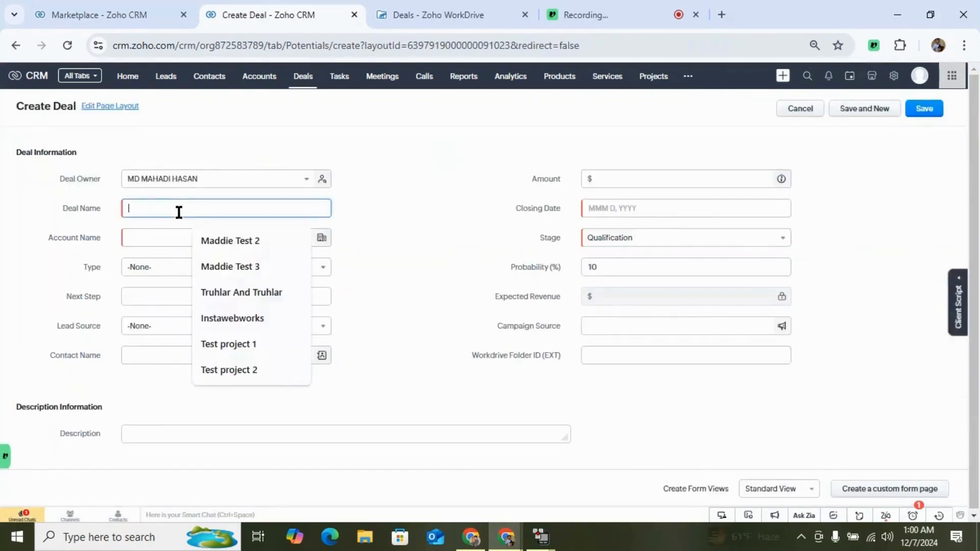
pyautogui.write('st')
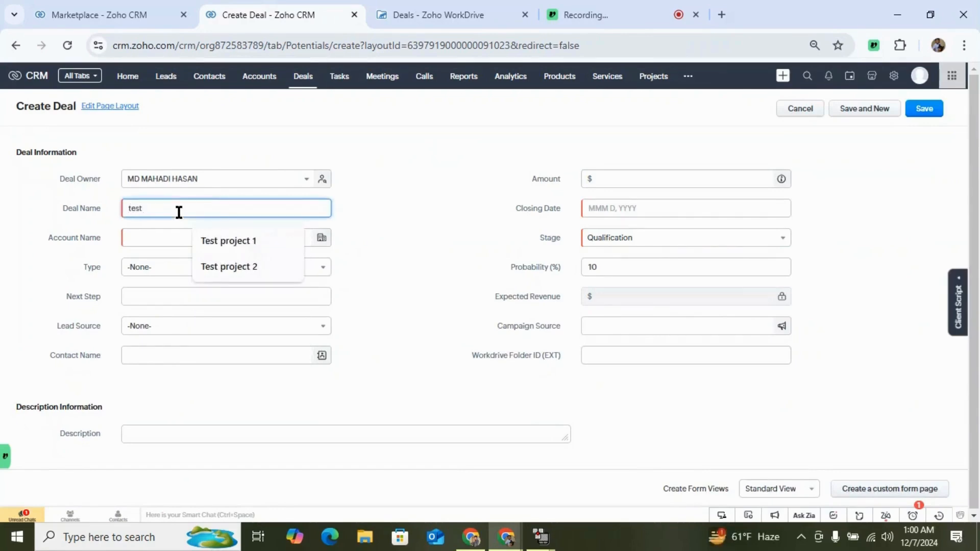
pyautogui.write(' 1')
pyautogui.click(232, 231)
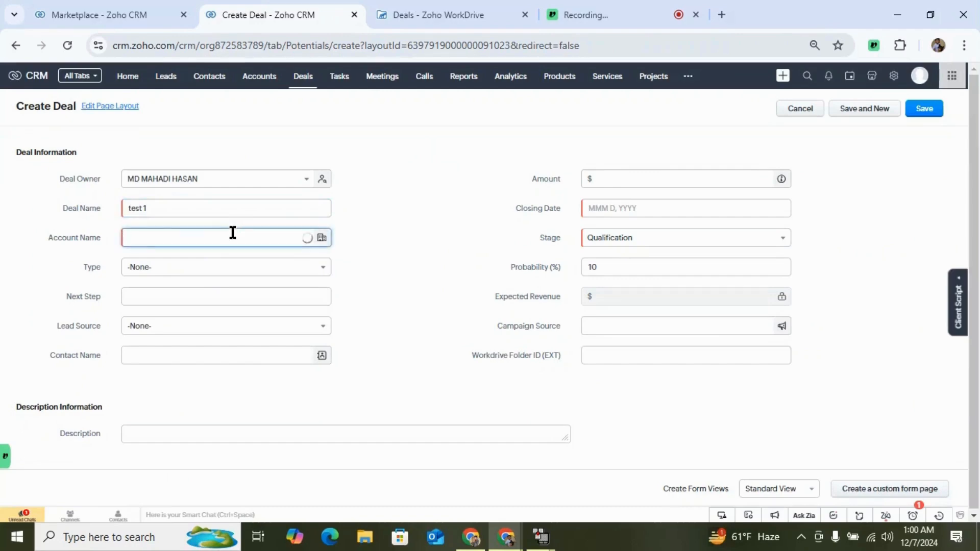
pyautogui.click(168, 259)
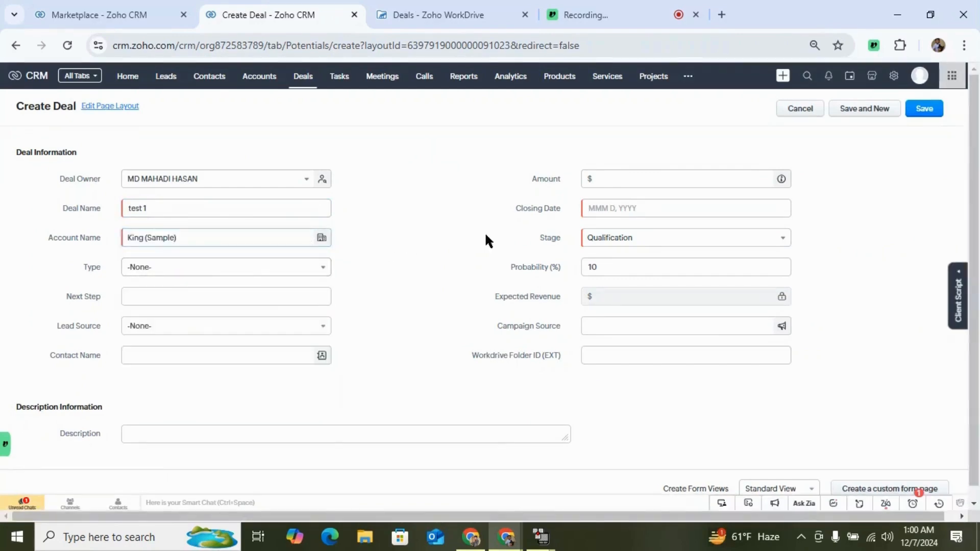
# Set the new deal's stage to Needs Analysis and its closing date to December 8, 2024.
pyautogui.click(623, 241)
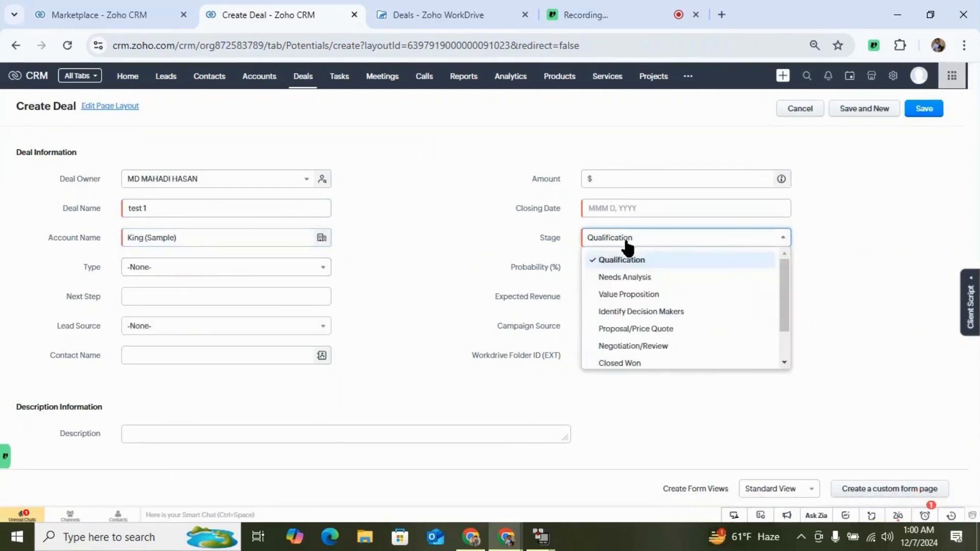
pyautogui.click(621, 277)
pyautogui.click(627, 213)
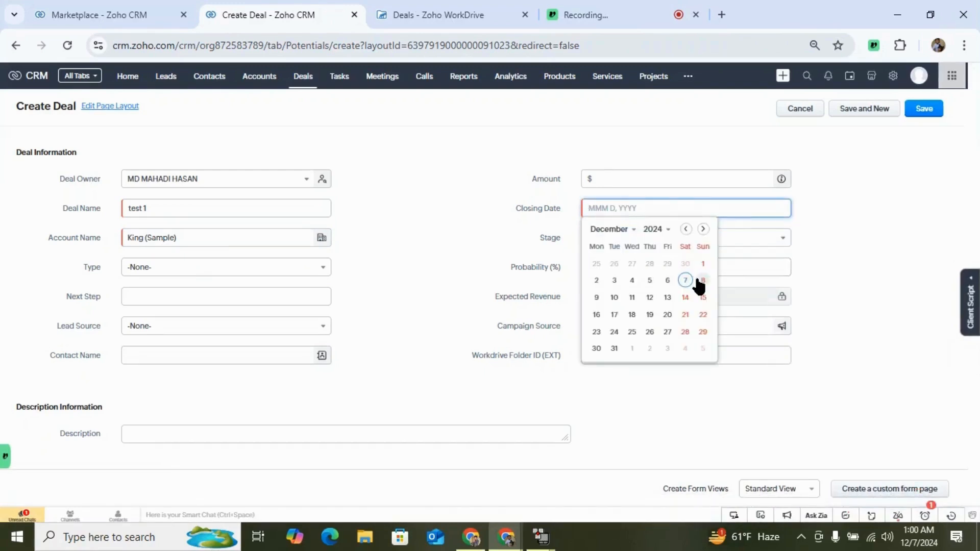
pyautogui.click(702, 280)
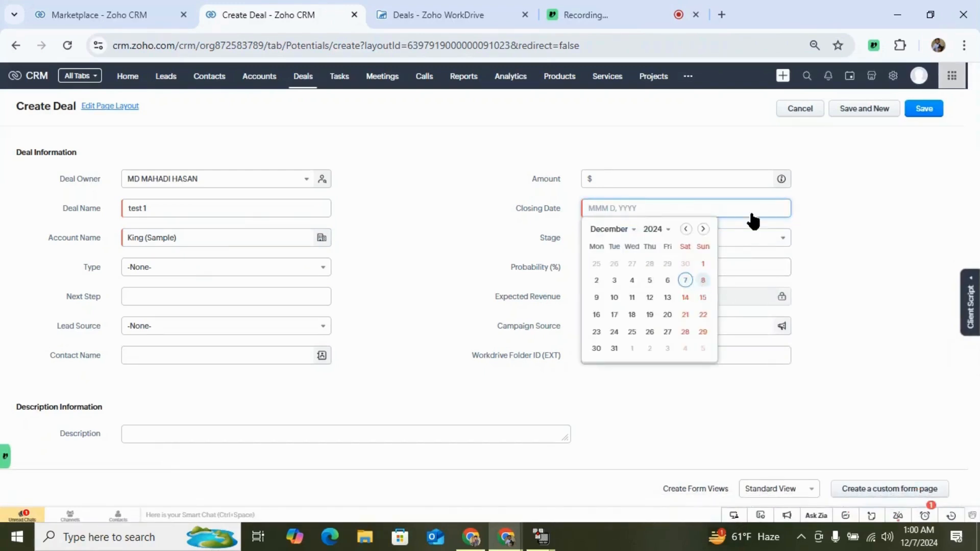
# Save the new deal and check the extension's folder structure against the Deals folder in WorkDrive.
pyautogui.click(922, 110)
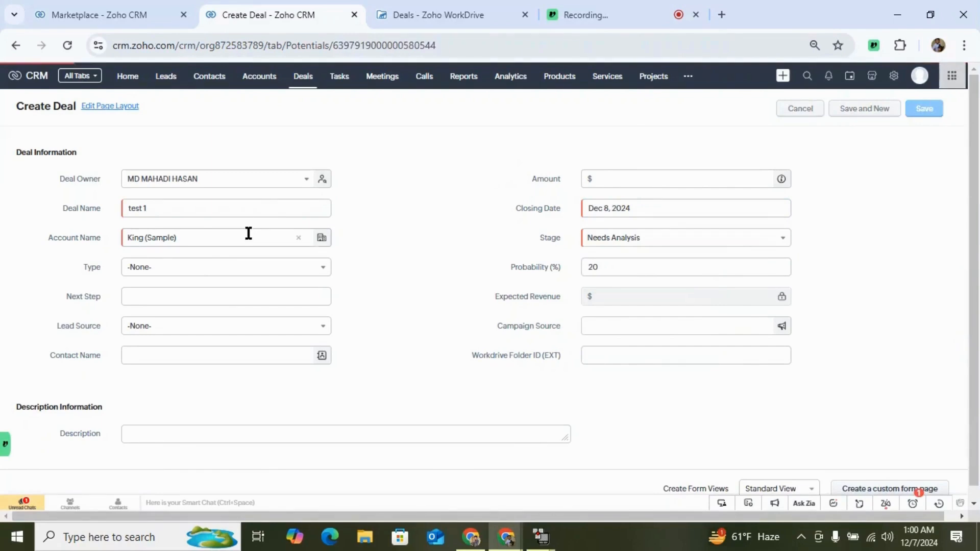
pyautogui.click(118, 14)
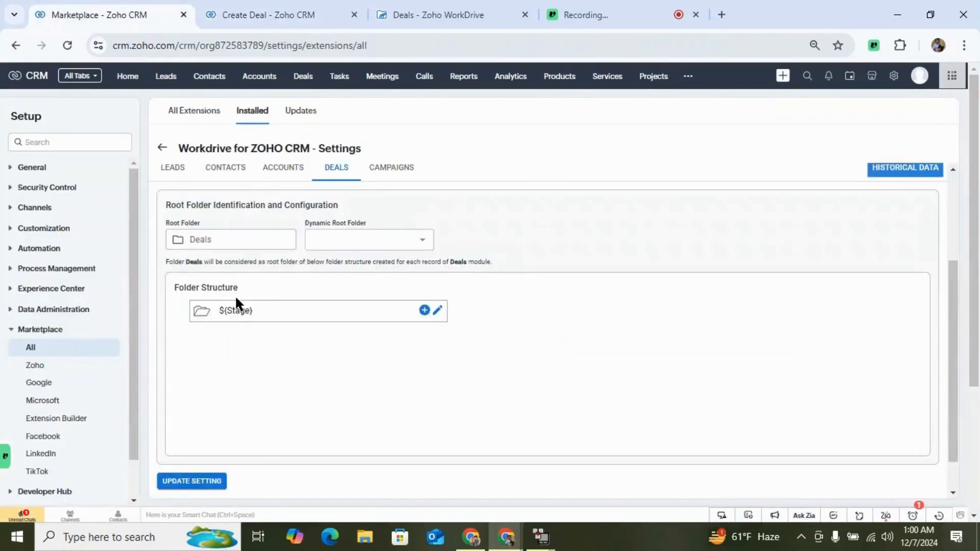
pyautogui.click(467, 7)
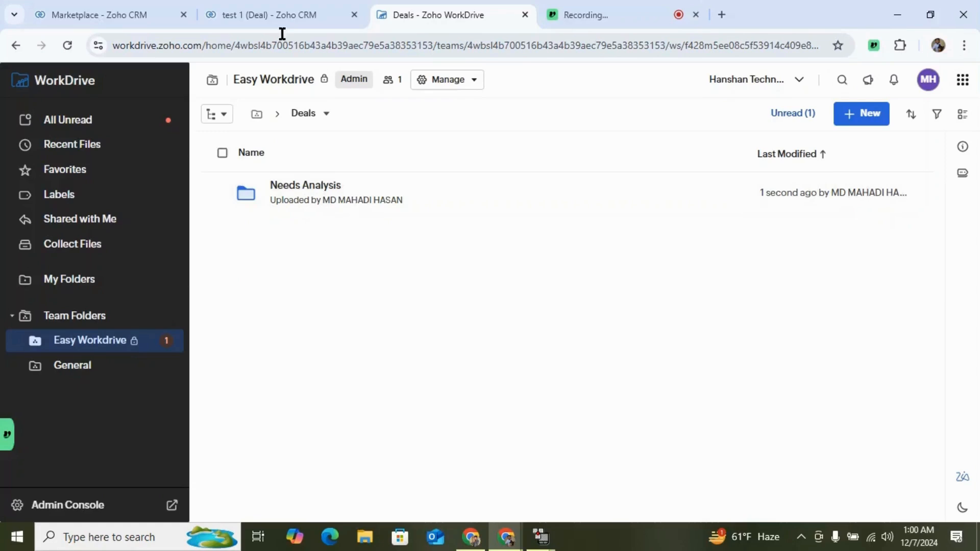
# Start another CRM deal with the suggested name ending in "Test 2" for the account Truhlar And Truhlar (Sample).
pyautogui.click(277, 14)
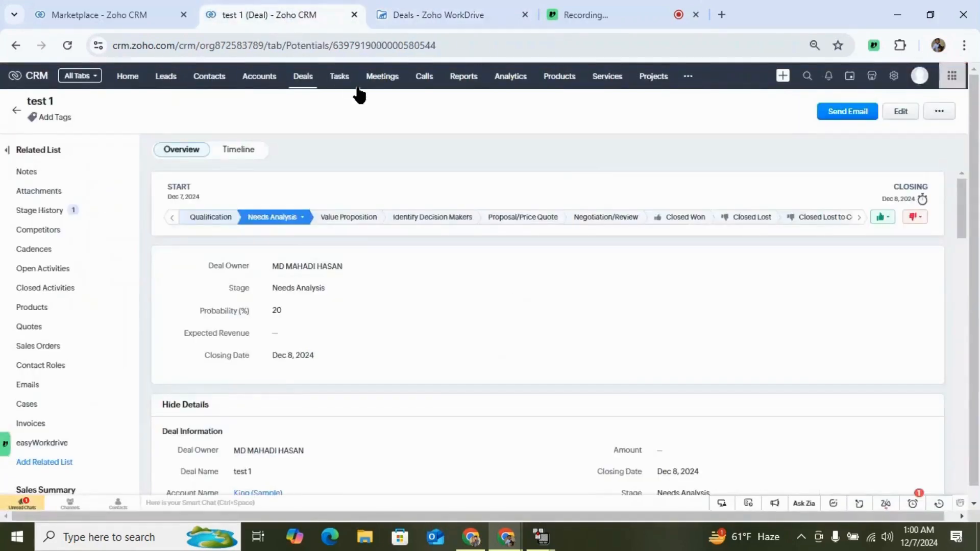
pyautogui.click(306, 81)
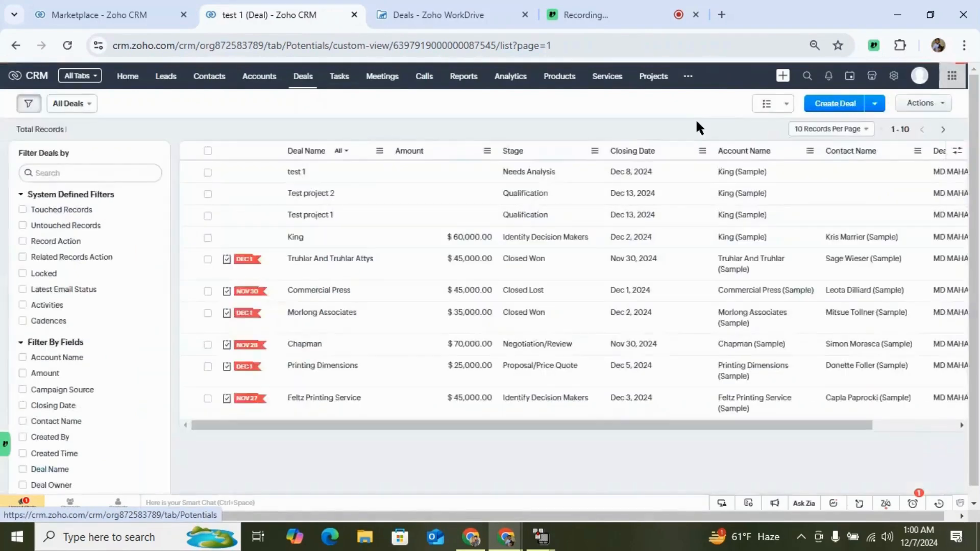
pyautogui.click(820, 104)
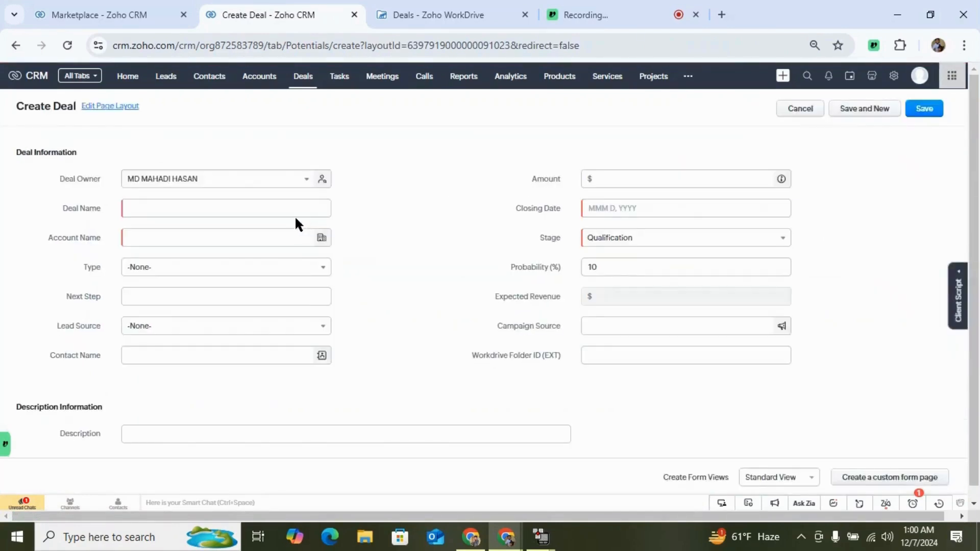
pyautogui.click(188, 212)
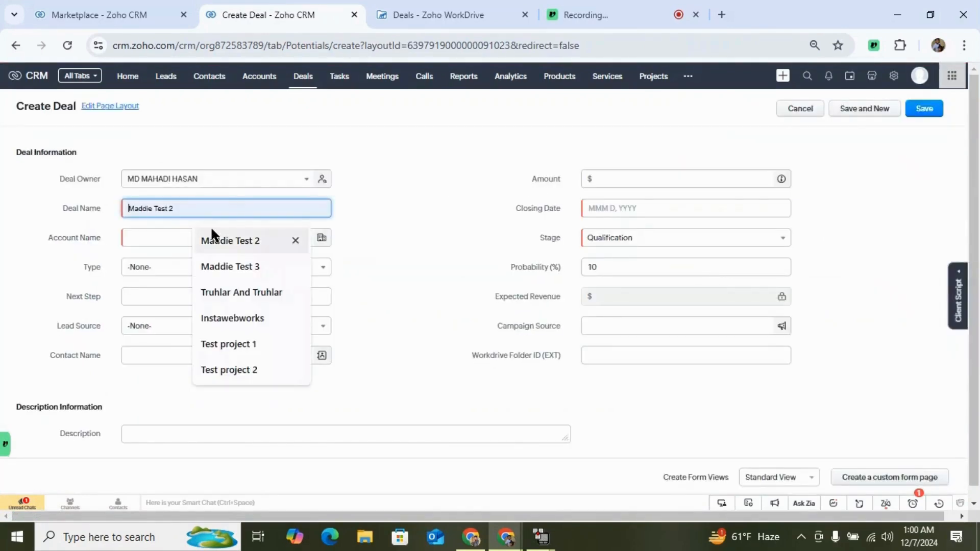
pyautogui.click(225, 239)
pyautogui.click(158, 243)
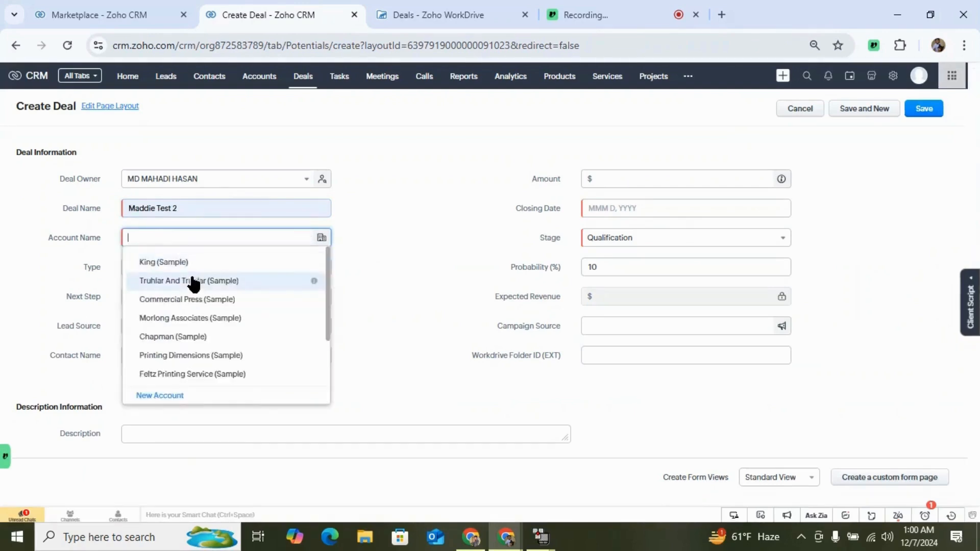
pyautogui.click(213, 281)
# Set the deal's stage to Needs Analysis and its closing date to December 8, 2024, and save it.
pyautogui.click(624, 241)
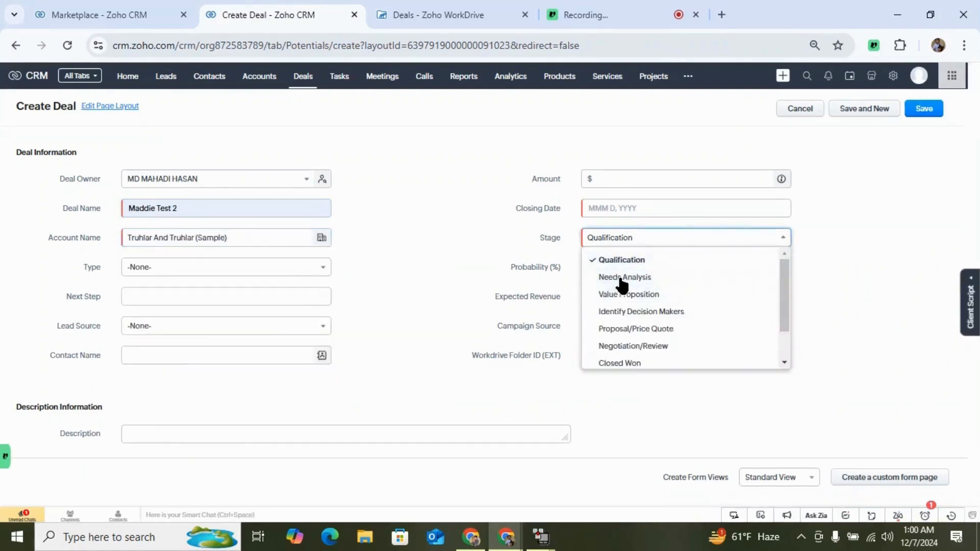
pyautogui.click(619, 279)
pyautogui.click(624, 211)
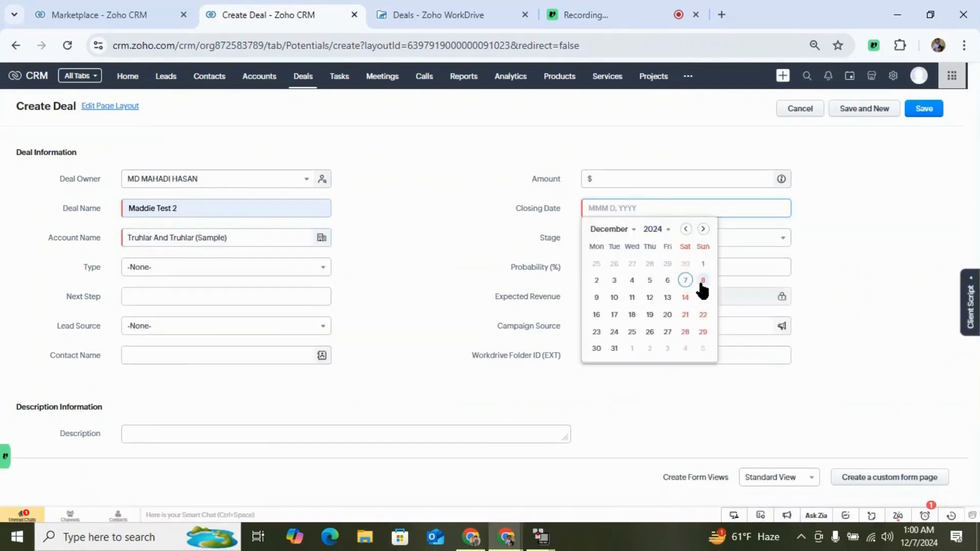
pyautogui.click(701, 282)
pyautogui.click(916, 111)
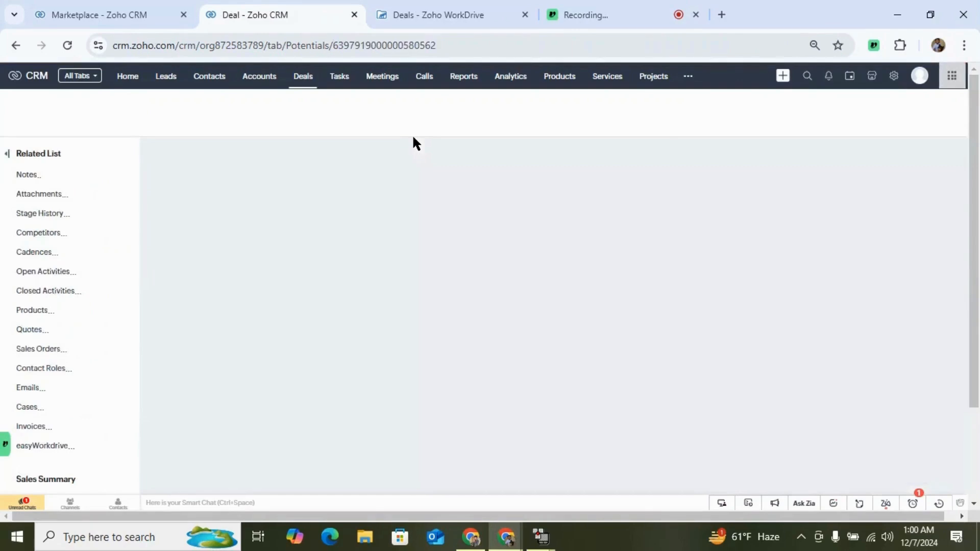
# In WorkDrive's Deals folder, move the duplicate timestamped Needs Analysis folder to the trash.
pyautogui.click(415, 19)
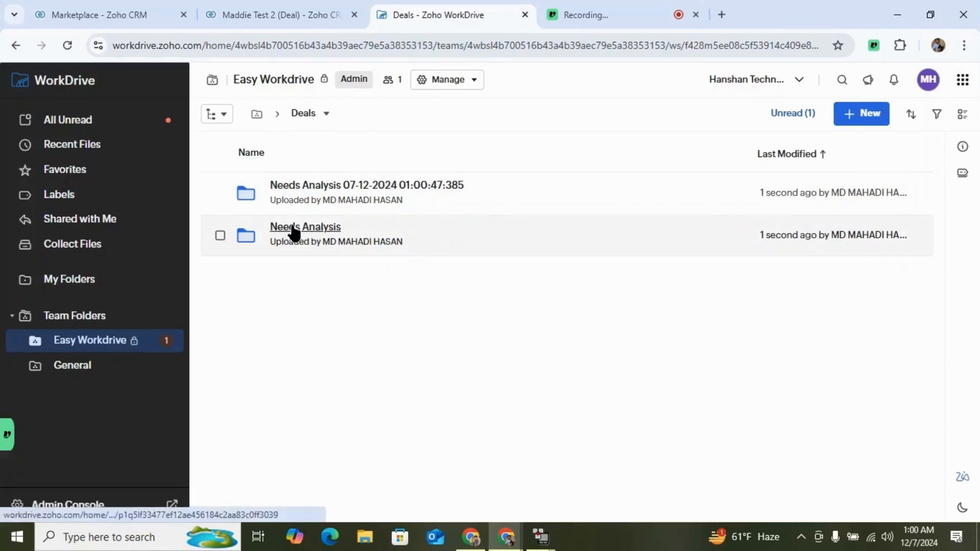
pyautogui.click(221, 195)
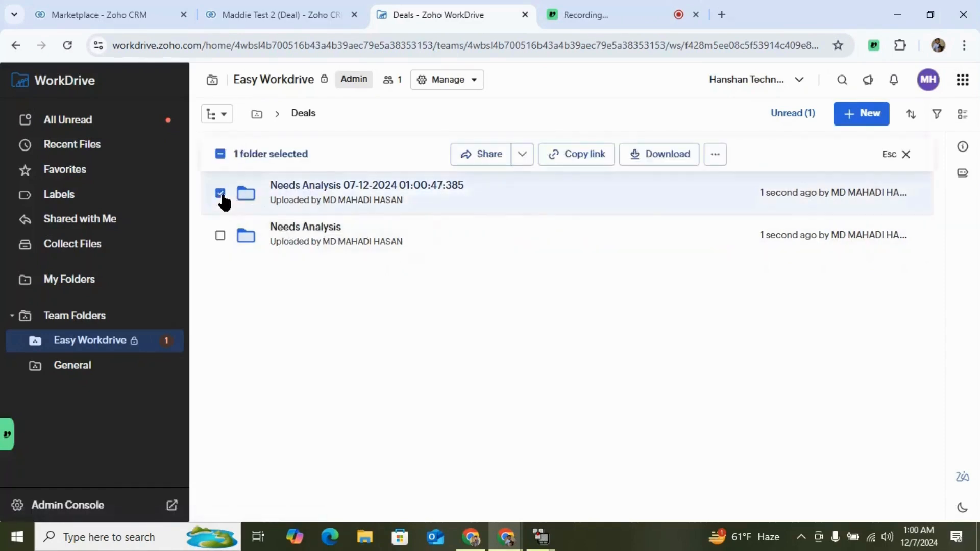
pyautogui.click(716, 154)
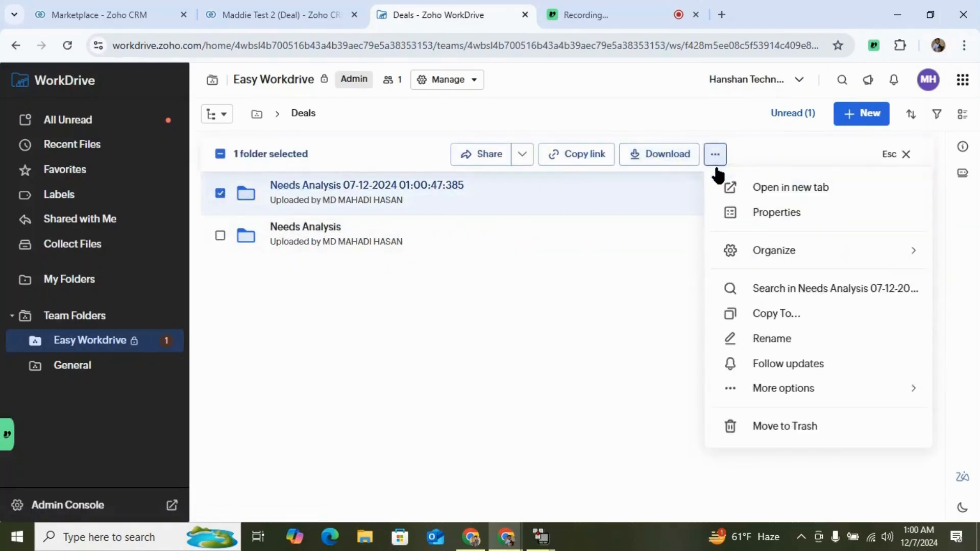
pyautogui.click(782, 426)
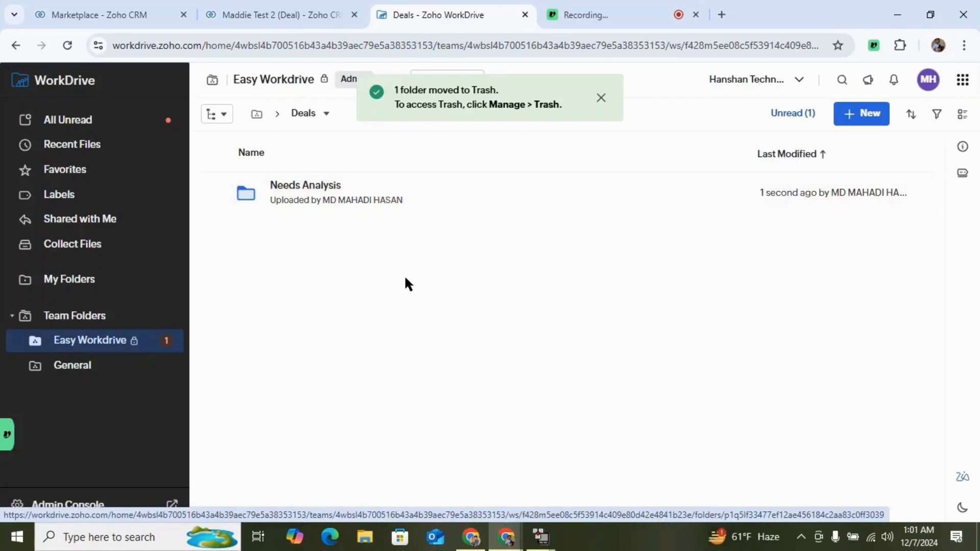
# In the extension's Deals settings, enable Use Existing Folder for the ${Stage} folder and save it.
pyautogui.click(118, 14)
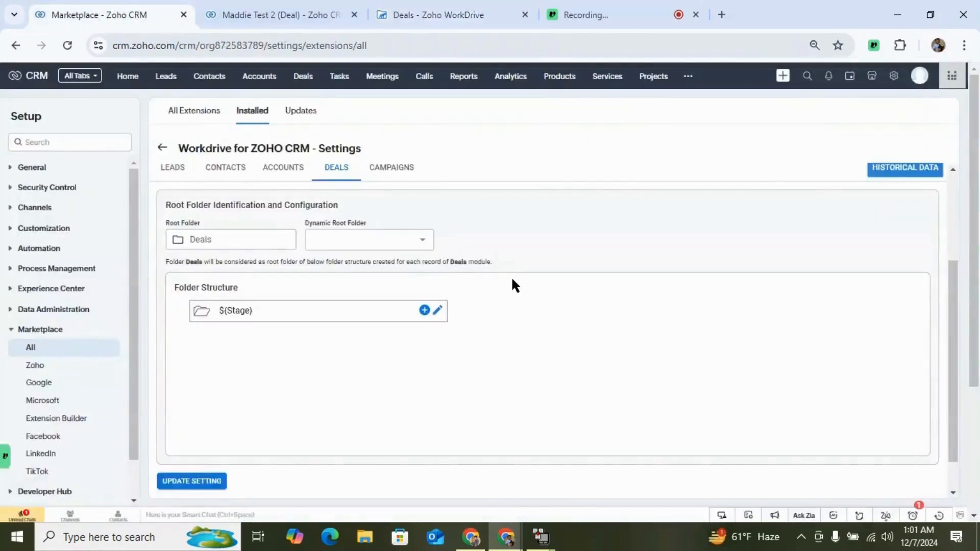
pyautogui.click(438, 311)
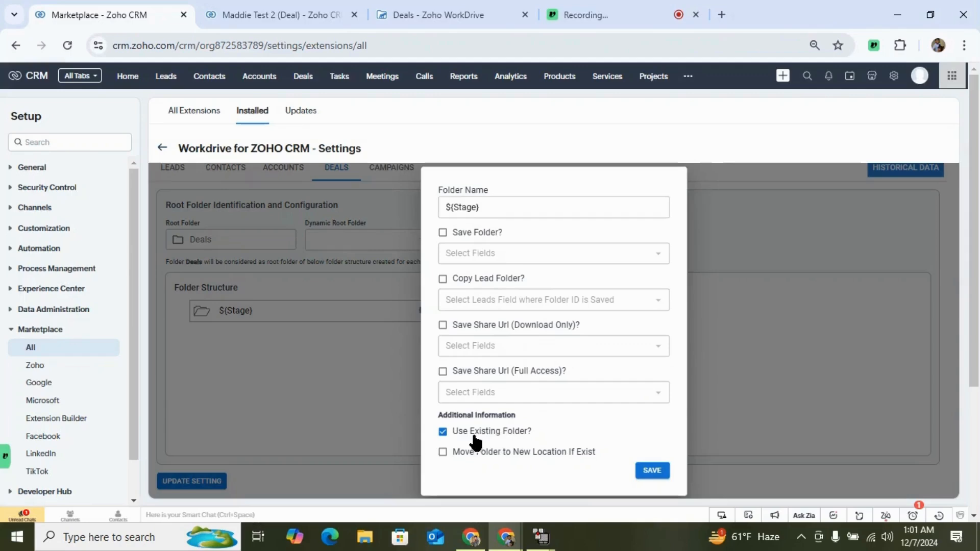
pyautogui.click(652, 470)
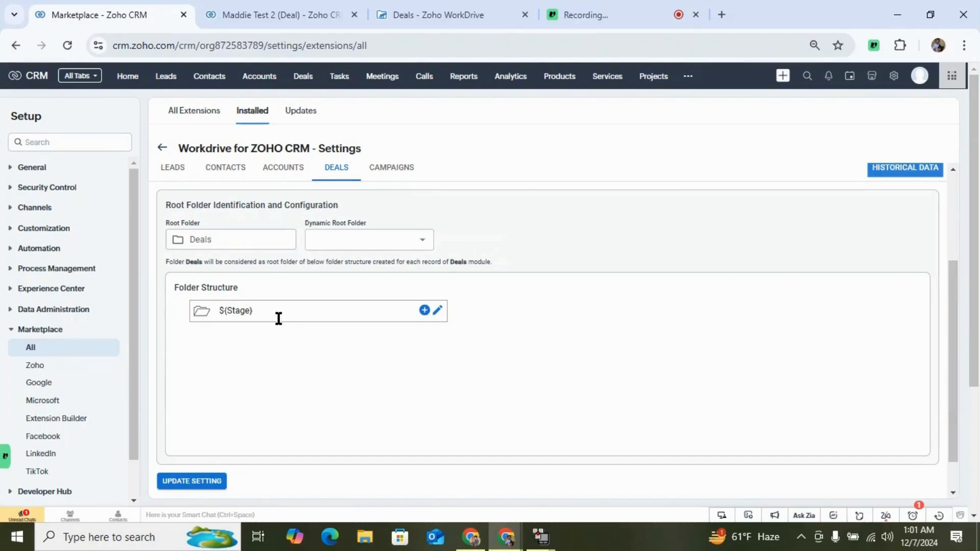
# Add a ${Deal_Name} subfolder under ${Stage} and have its folder saved in the Workdrive Folder ID (EXT) field.
pyautogui.click(424, 311)
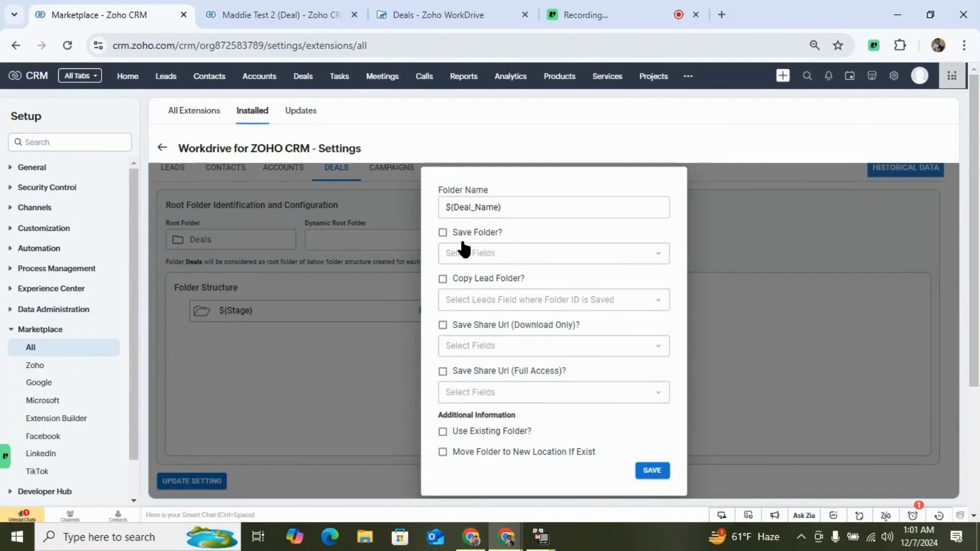
pyautogui.click(443, 233)
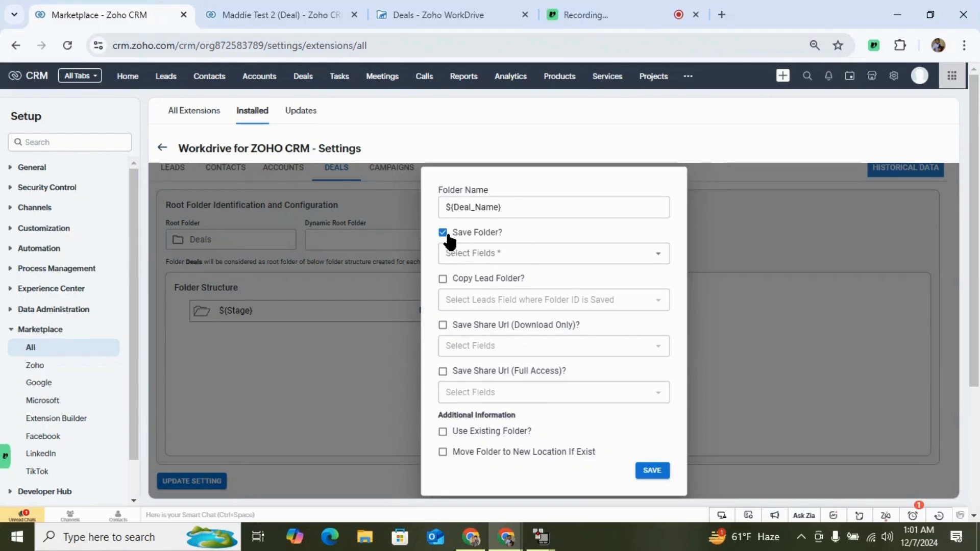
pyautogui.click(493, 255)
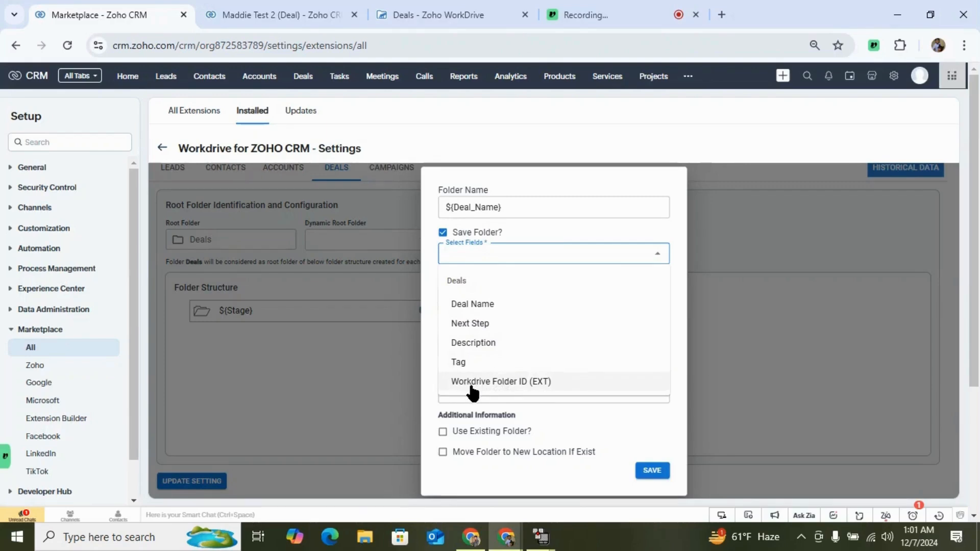
pyautogui.click(540, 383)
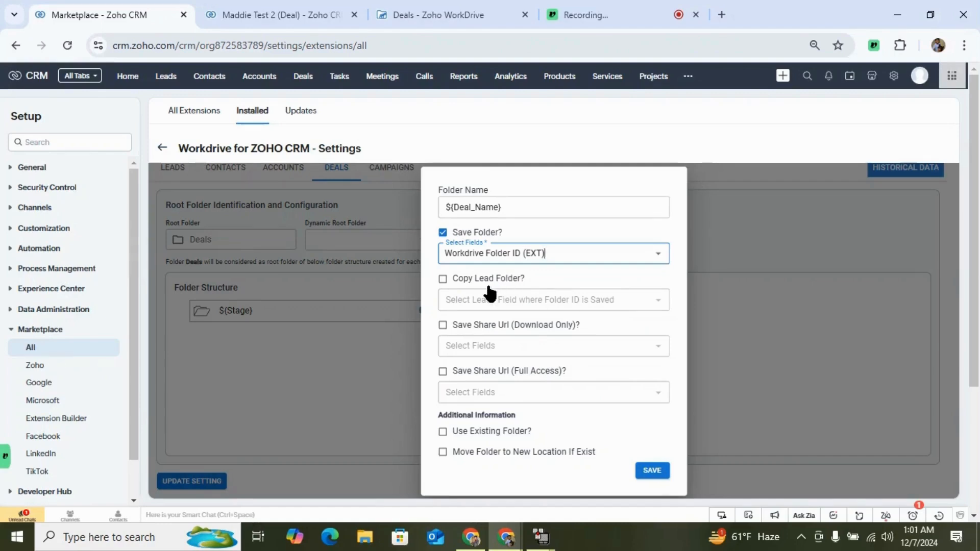
# Enable Copy Lead Folder for the subfolder, using the Workdrive Folder ID (EXT) leads field.
pyautogui.click(465, 281)
pyautogui.click(512, 299)
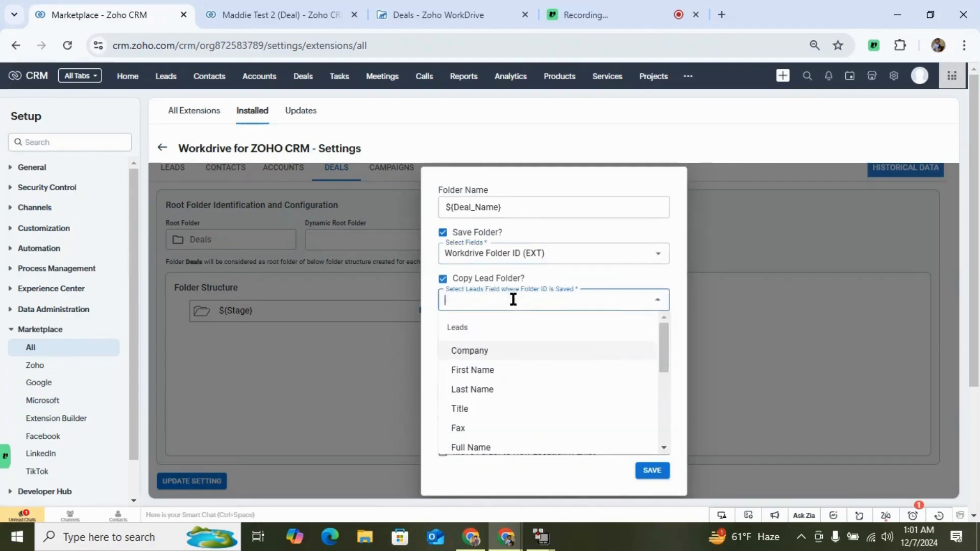
pyautogui.scroll(-5, 510, 394)
pyautogui.write('w')
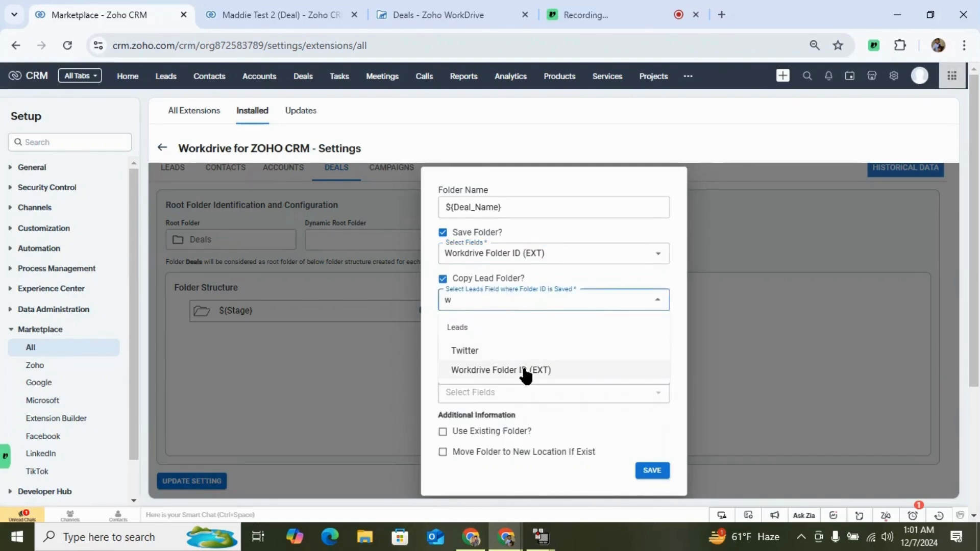
pyautogui.click(528, 375)
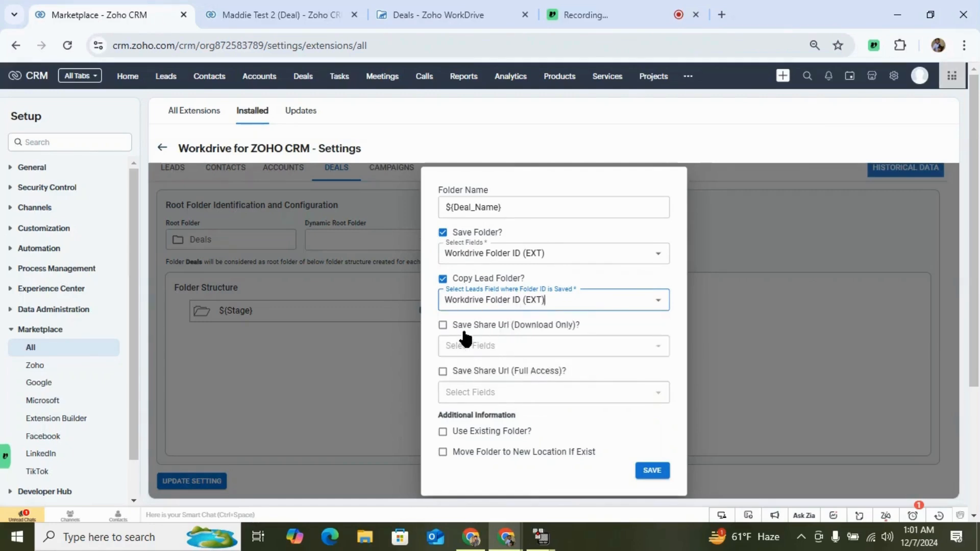
# Enable Save Share Url (Download Only) with the Description field, and review the Additional Information options.
pyautogui.click(502, 328)
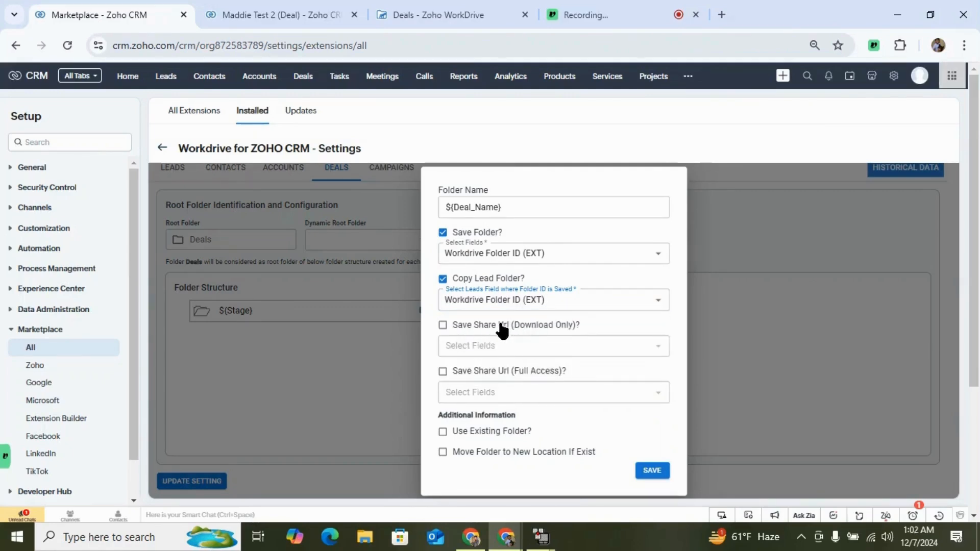
pyautogui.click(543, 349)
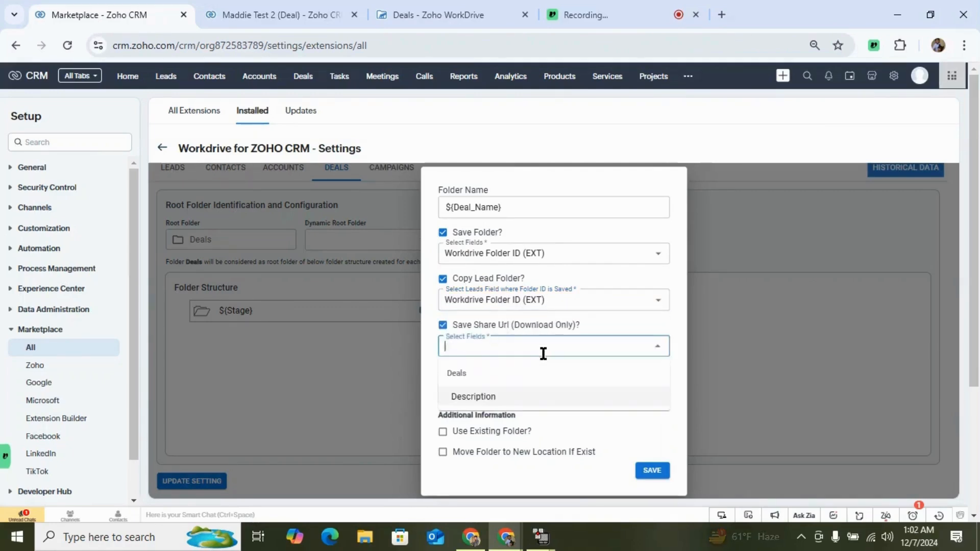
pyautogui.click(494, 400)
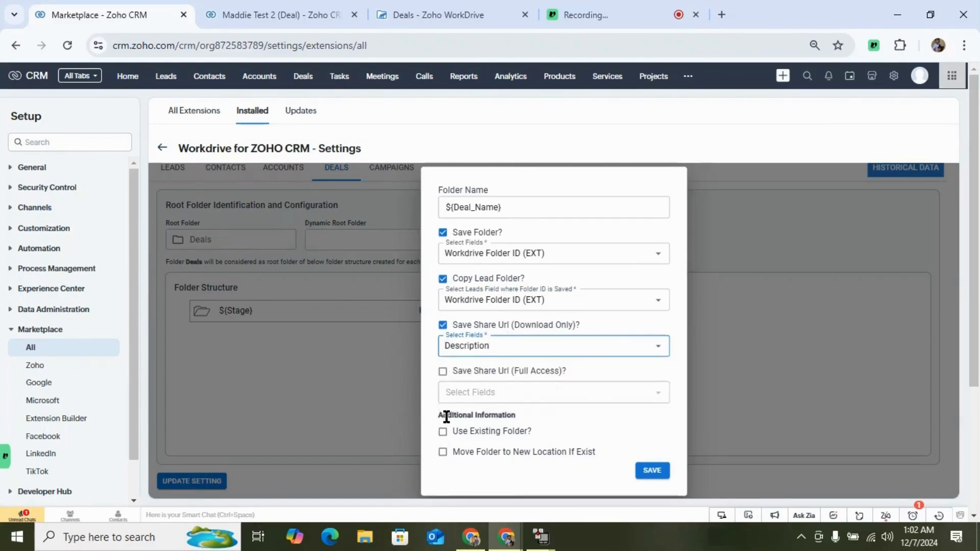
pyautogui.moveTo(440, 415); pyautogui.dragTo(516, 418)
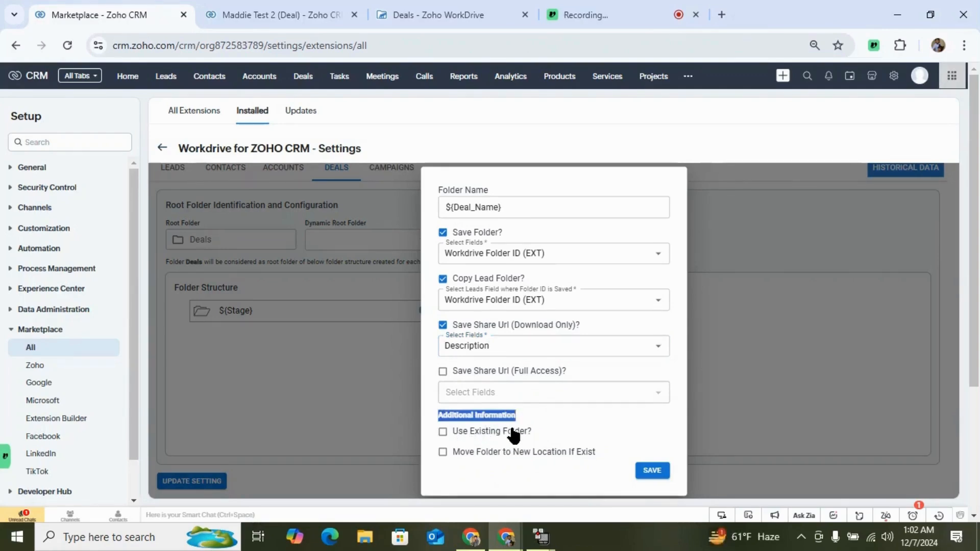
pyautogui.click(525, 417)
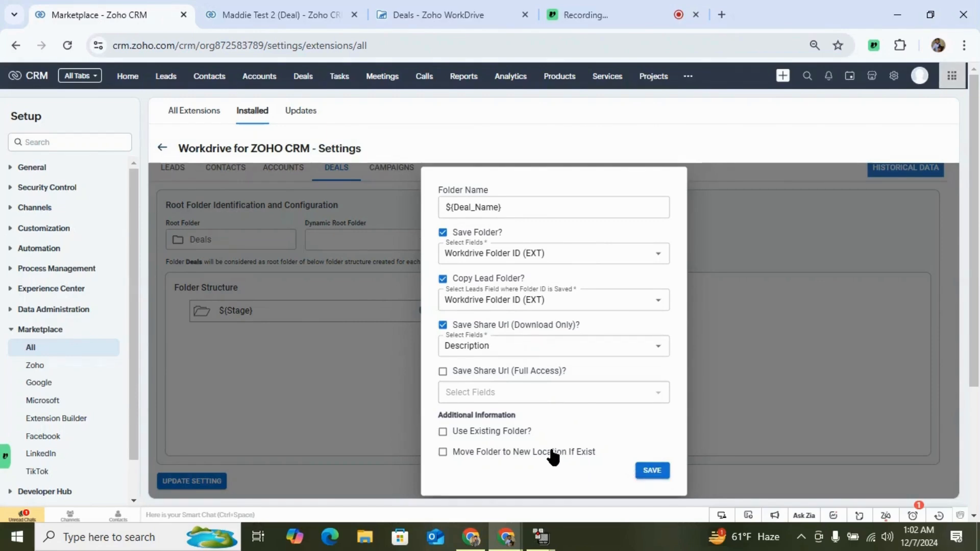
# Save the ${Deal_Name} subfolder without moving existing folders, and update the Deals module setting.
pyautogui.click(445, 453)
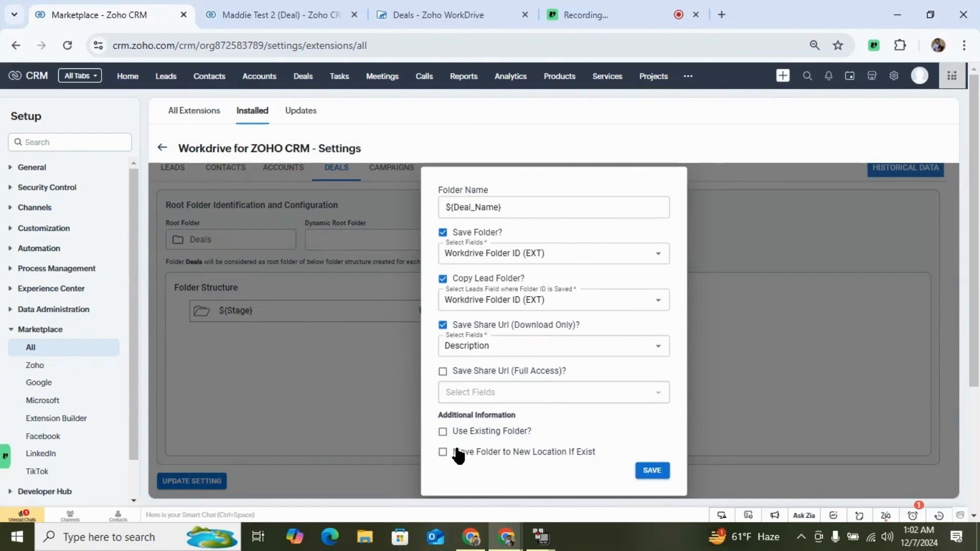
pyautogui.click(650, 471)
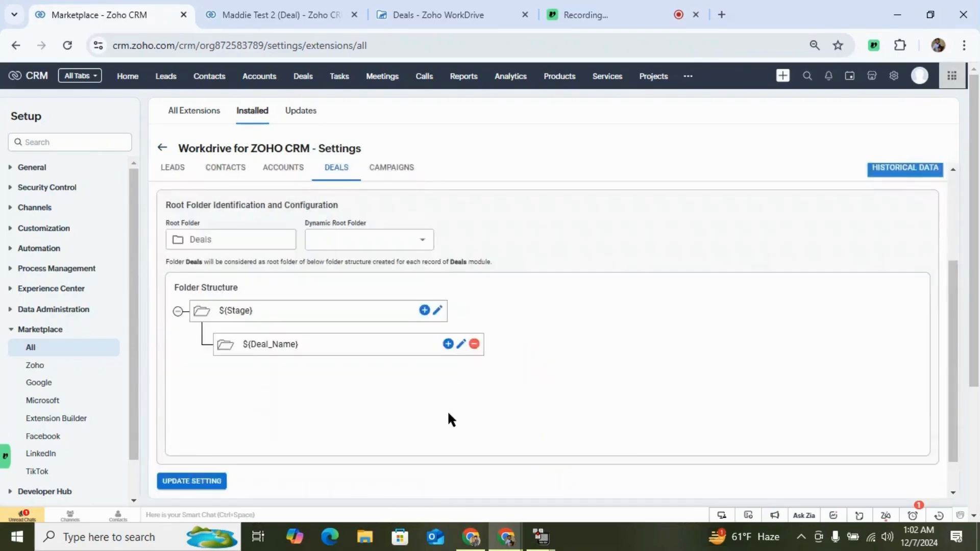
pyautogui.click(175, 483)
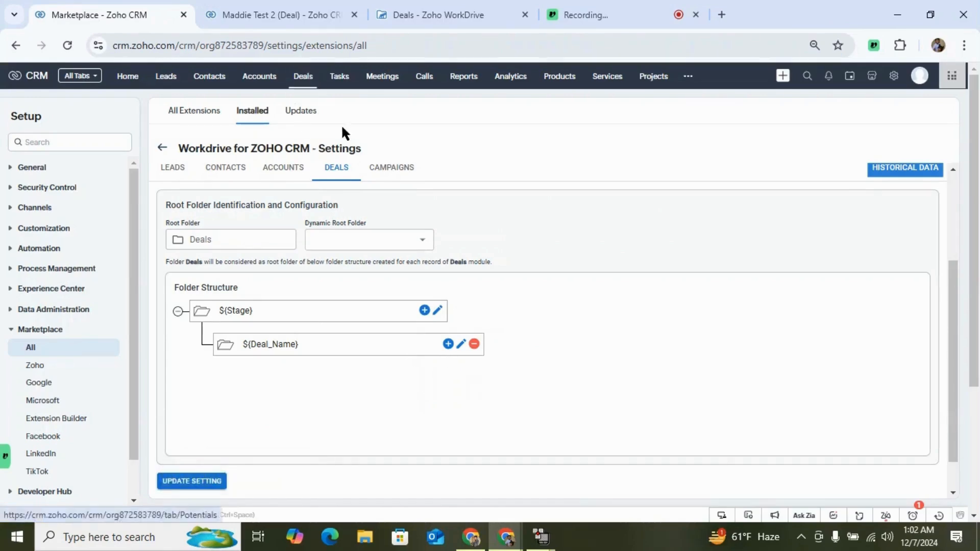
# Go to the CRM Deals list and check the contents of the Deals folder in WorkDrive.
pyautogui.click(306, 12)
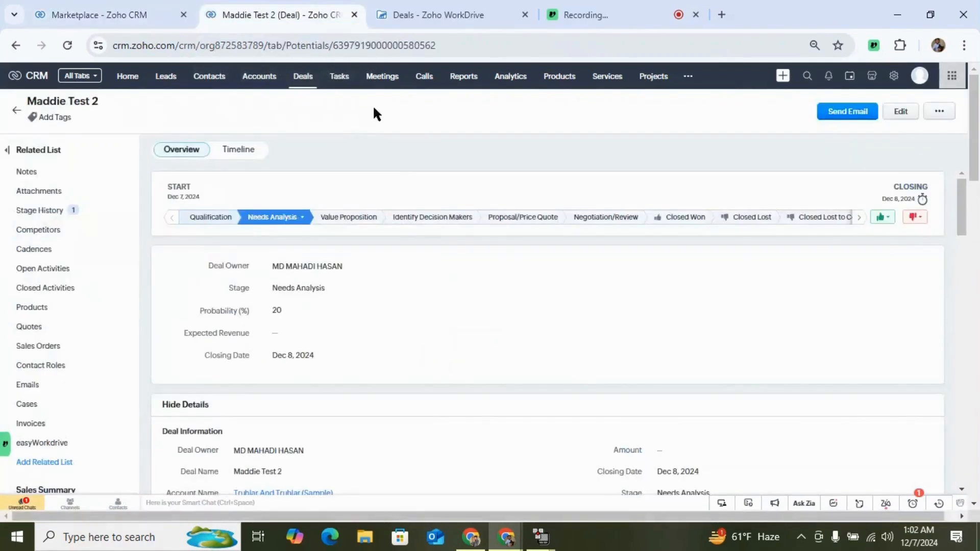
pyautogui.click(301, 79)
pyautogui.click(486, 6)
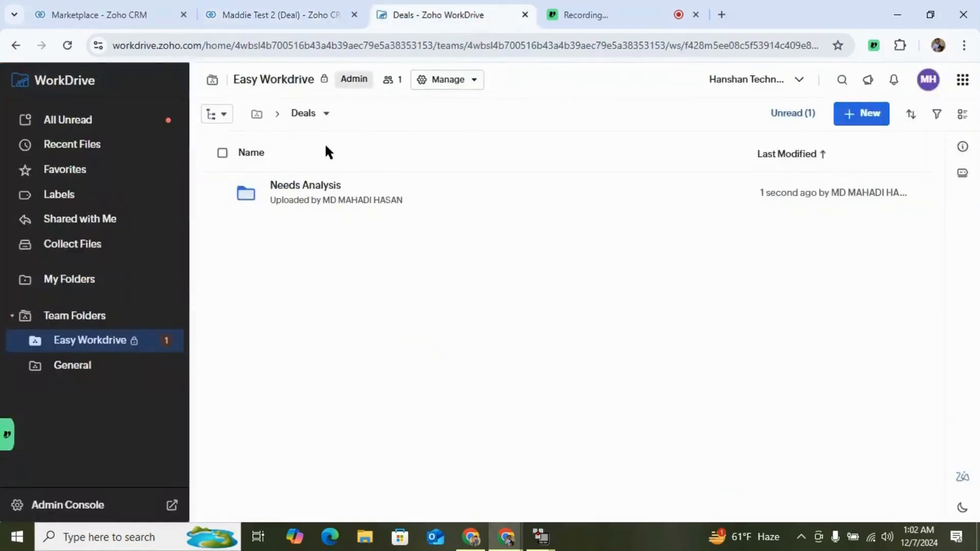
# Move the Needs Analysis folder inside the WorkDrive Deals folder to the trash.
pyautogui.click(221, 194)
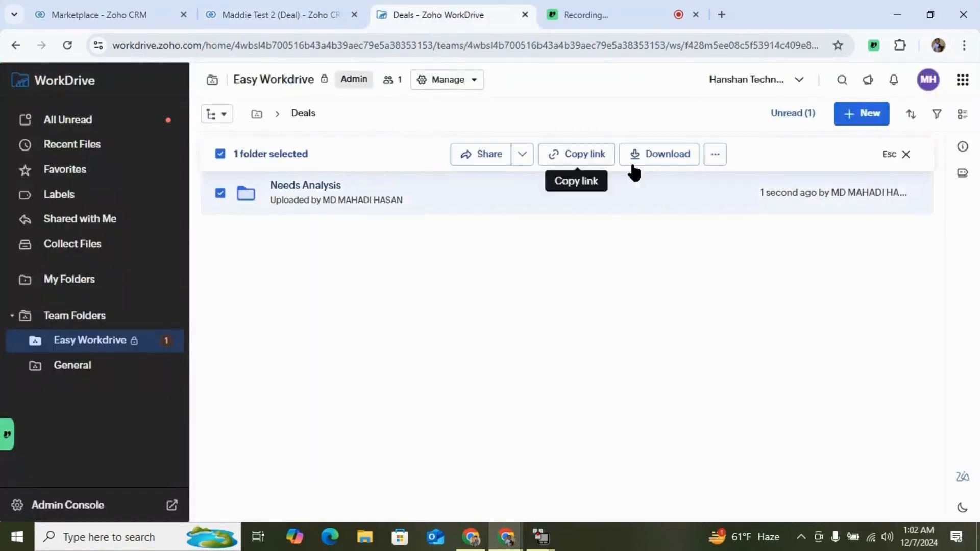
pyautogui.click(714, 156)
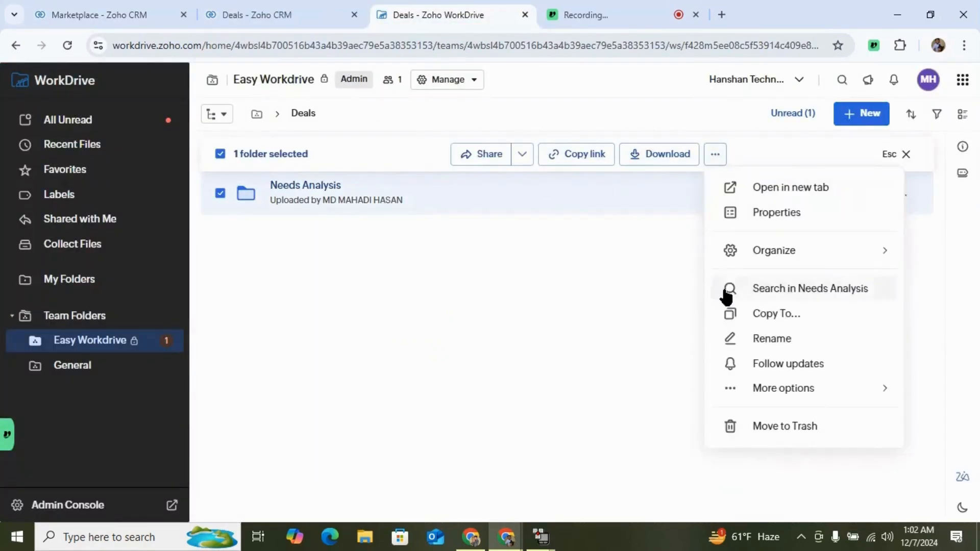
pyautogui.click(789, 425)
# Create a CRM deal named folder 1 for Commercial Press (Sample), closing Dec 4, 2024, and check the Deals folder in WorkDrive.
pyautogui.click(258, 11)
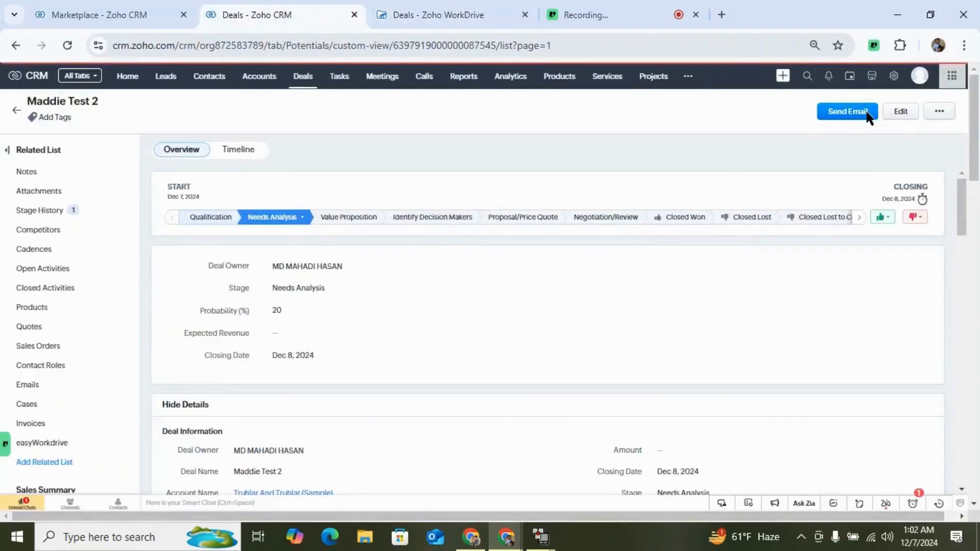
pyautogui.click(828, 107)
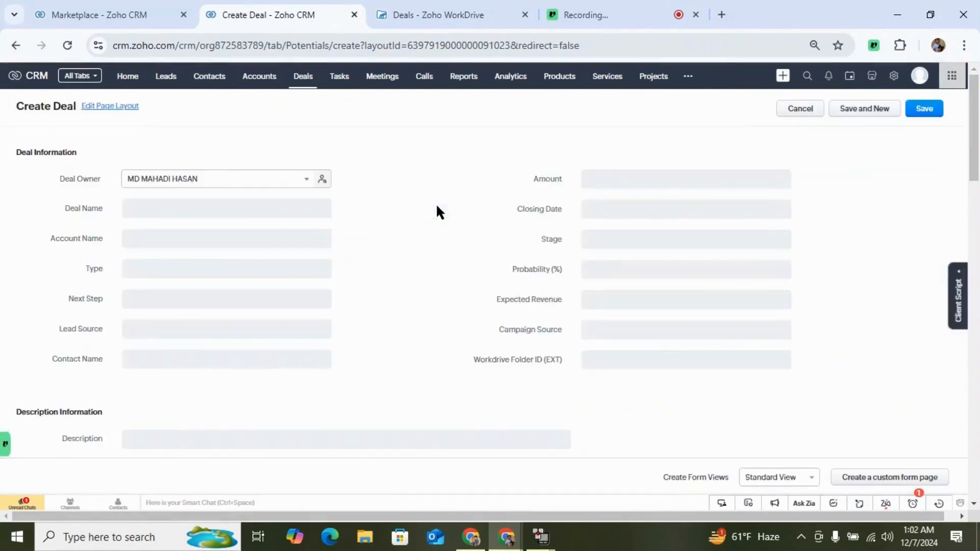
pyautogui.click(172, 209)
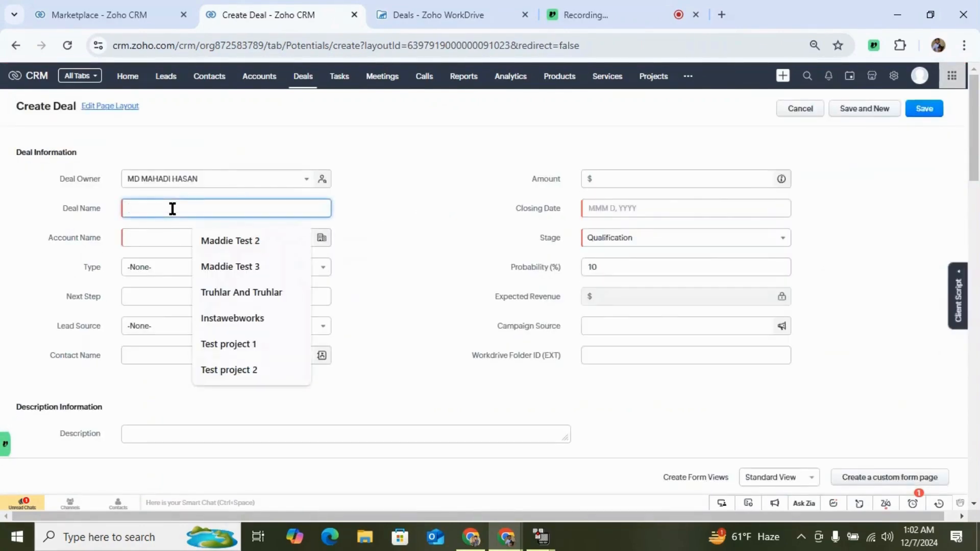
pyautogui.write('folder 1')
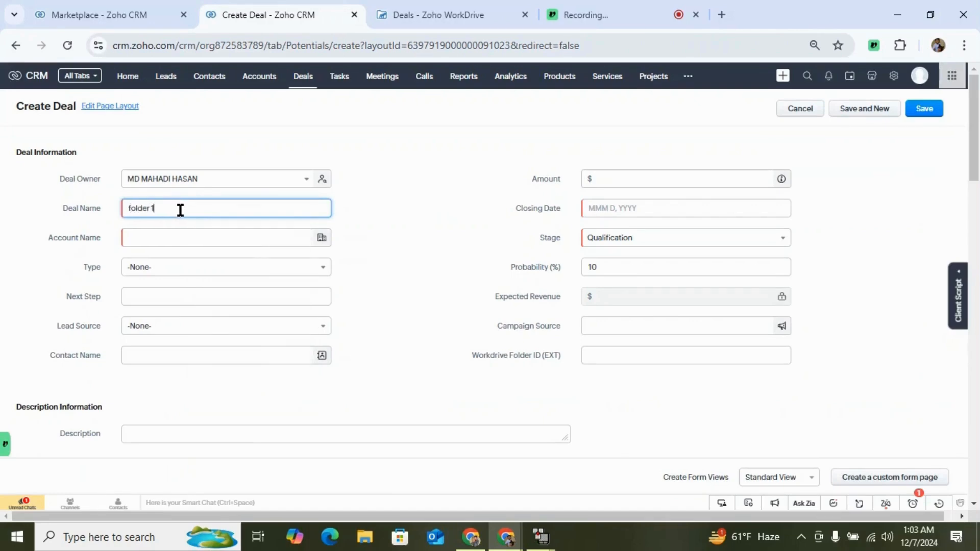
pyautogui.click(266, 243)
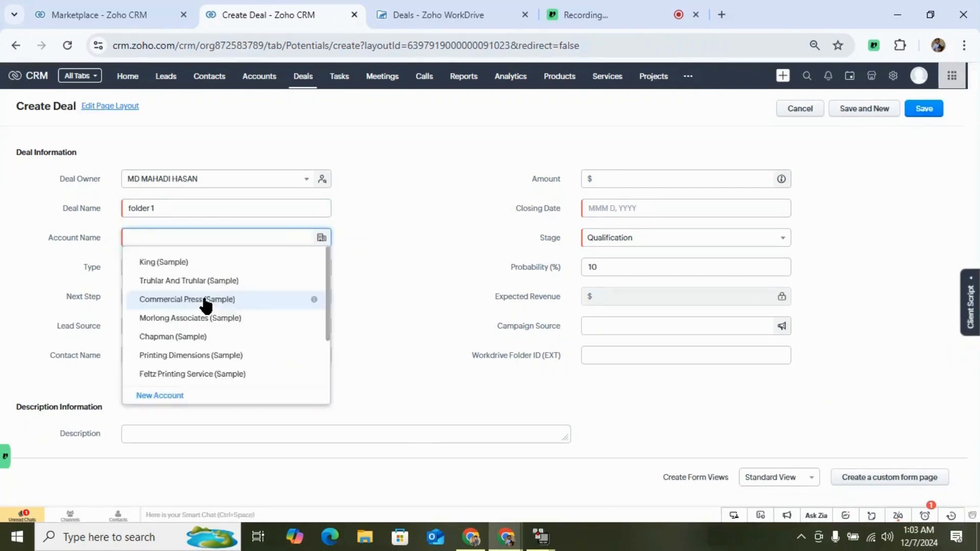
pyautogui.click(625, 213)
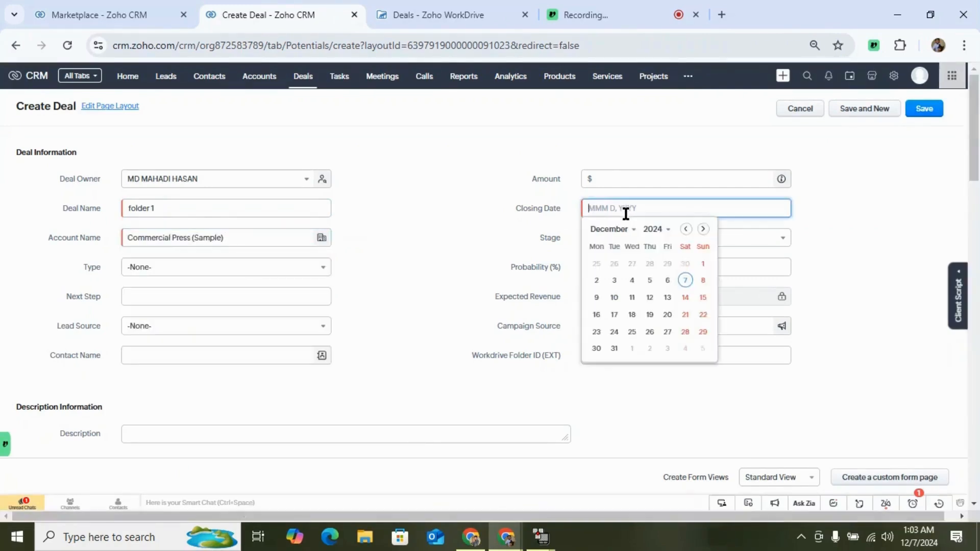
pyautogui.click(630, 279)
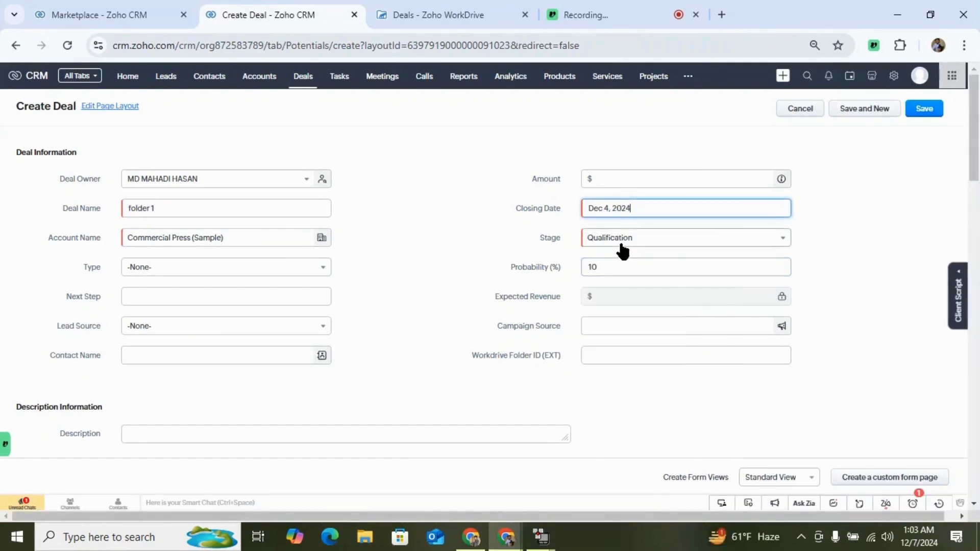
pyautogui.click(931, 111)
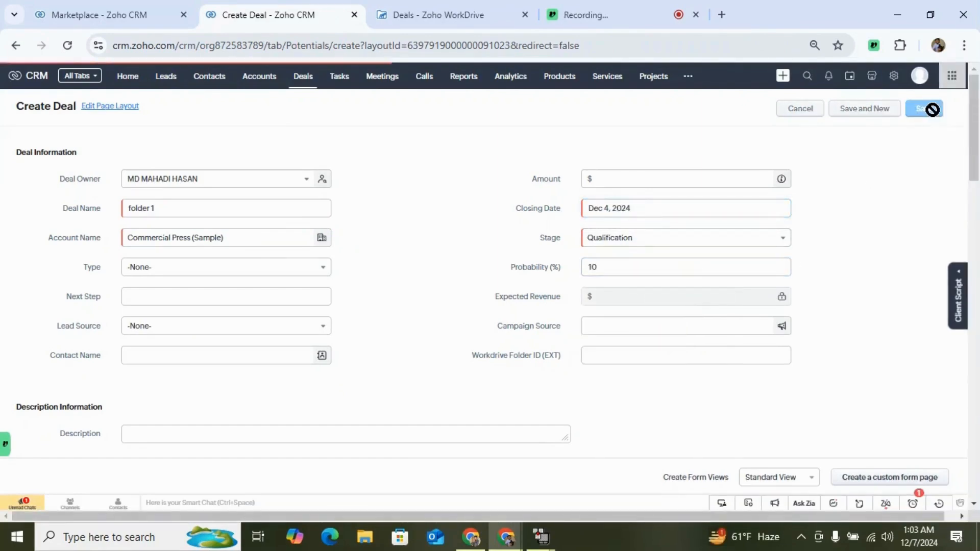
pyautogui.click(440, 14)
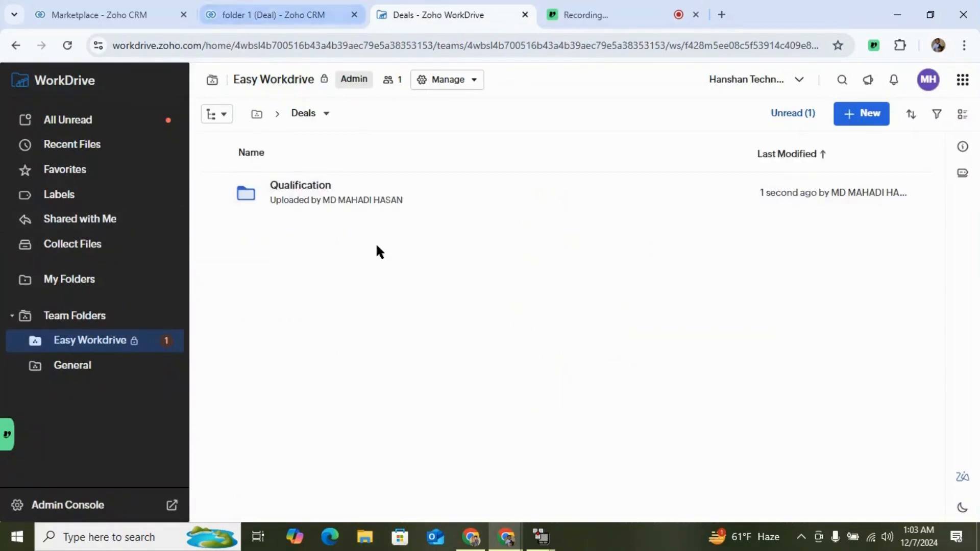
# Return to Zoho CRM, clone the folder 1 deal and name the copy folder 2.
pyautogui.click(286, 16)
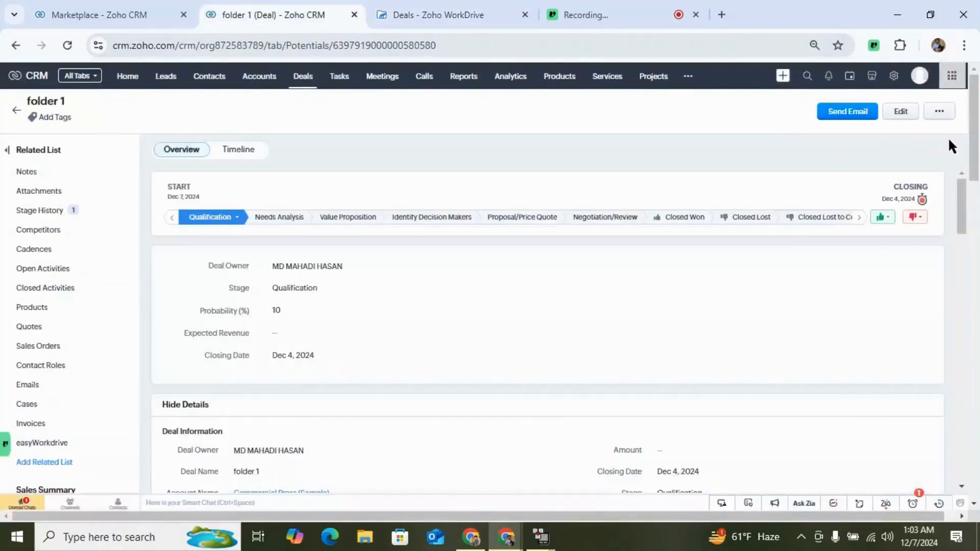
pyautogui.click(938, 113)
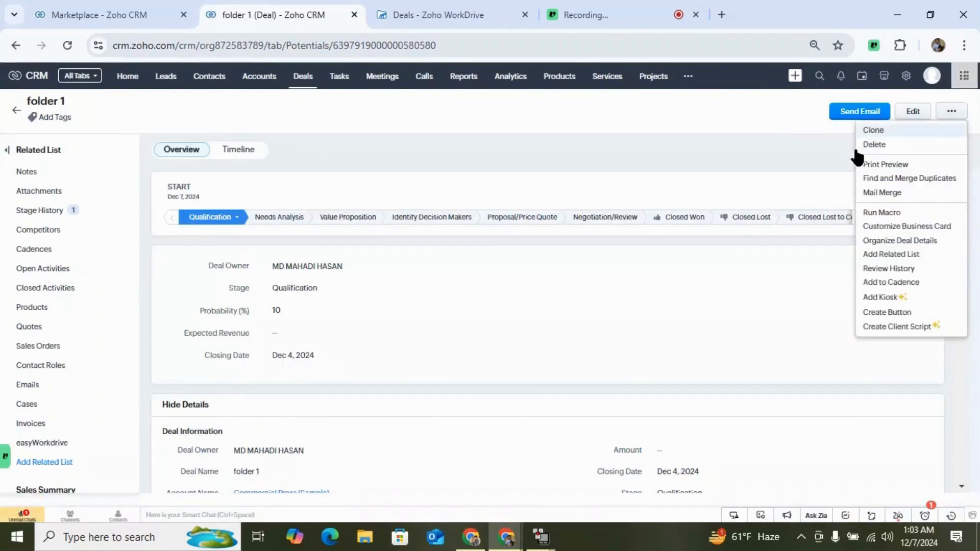
pyautogui.click(869, 129)
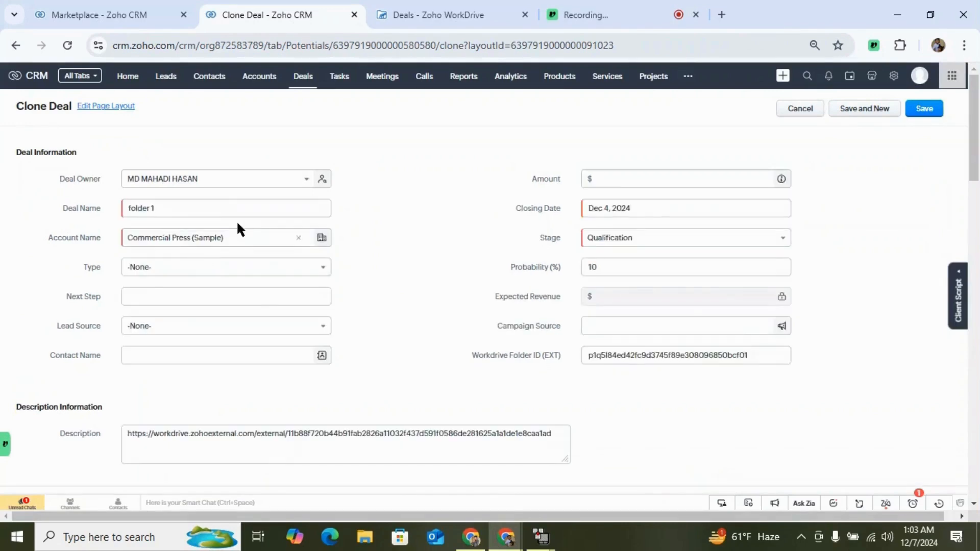
pyautogui.click(196, 206)
pyautogui.press('BackSpace')
pyautogui.write('2')
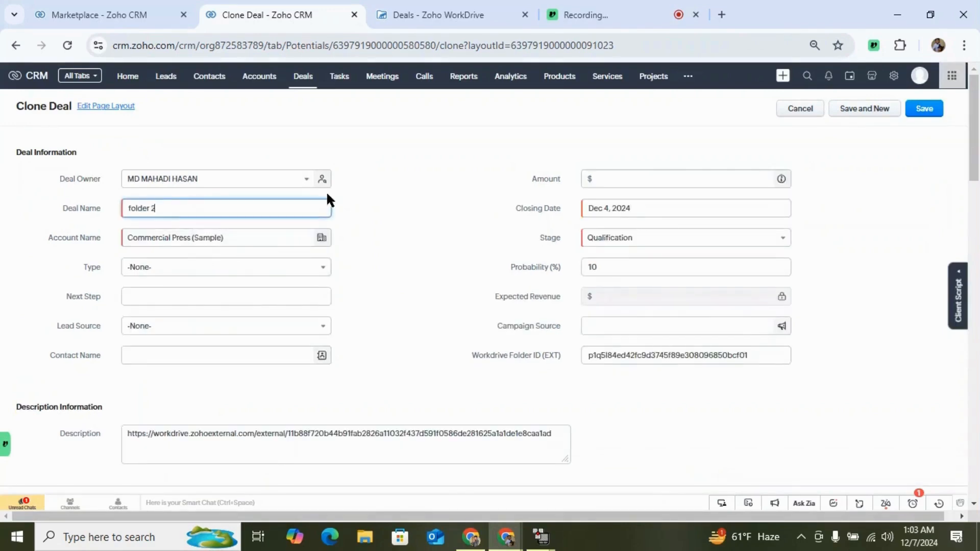
# Clear the cloned deal's Workdrive Folder ID (EXT) and Description fields, and save the deal.
pyautogui.click(672, 363)
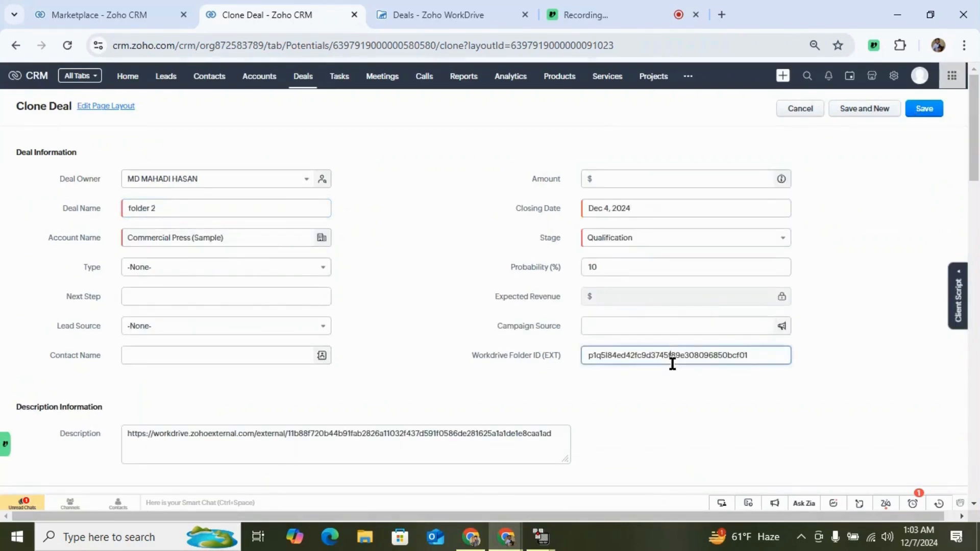
pyautogui.doubleClick(671, 363)
pyautogui.press('BackSpace')
pyautogui.click(366, 449)
pyautogui.hotkey('ctrl', 'a')
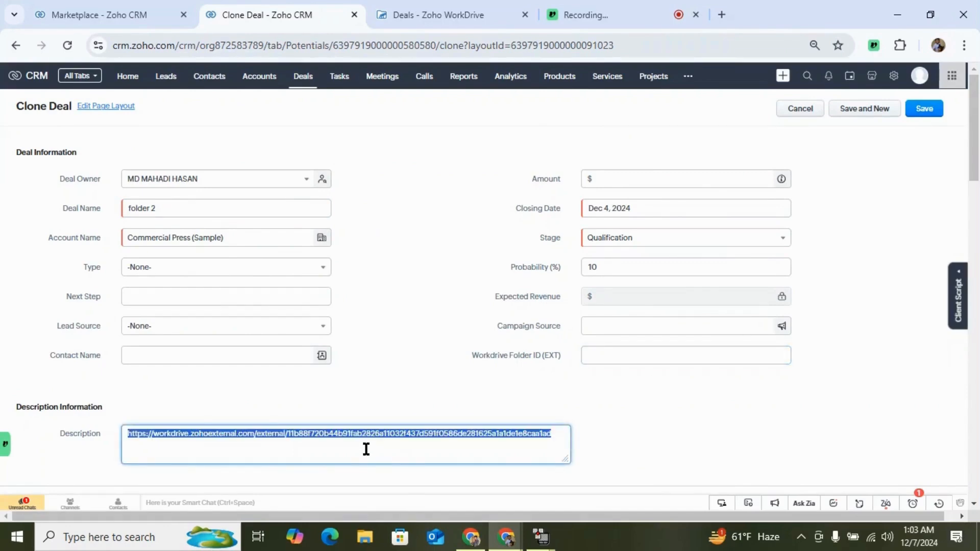
pyautogui.press('BackSpace')
pyautogui.click(925, 109)
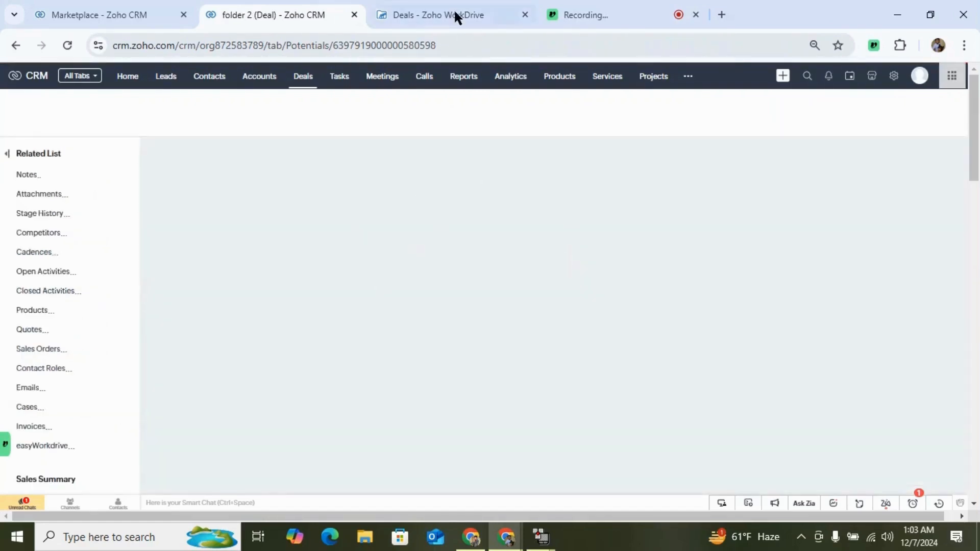
# Examine the Qualification folder's contents in WorkDrive and the stage of the folder 2 deal in Zoho CRM.
pyautogui.click(454, 15)
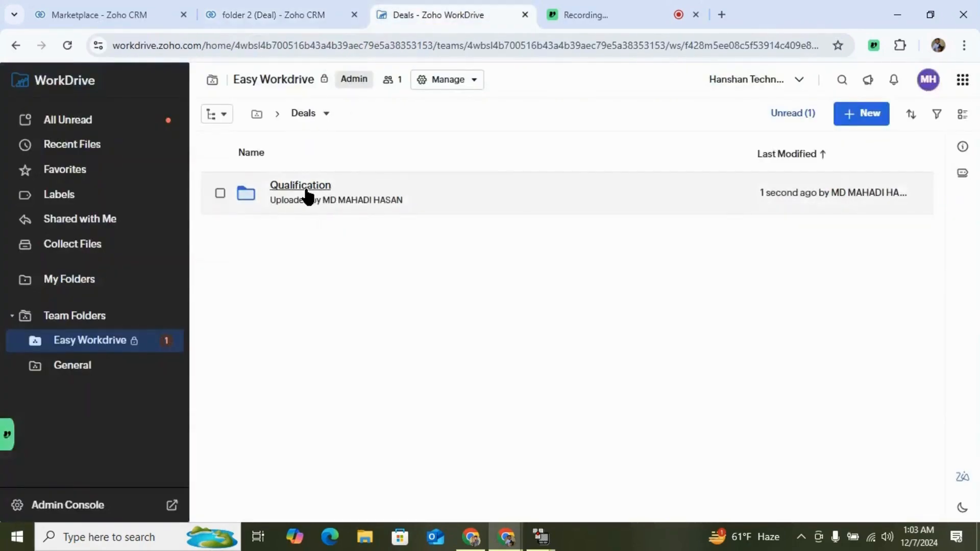
pyautogui.click(305, 189)
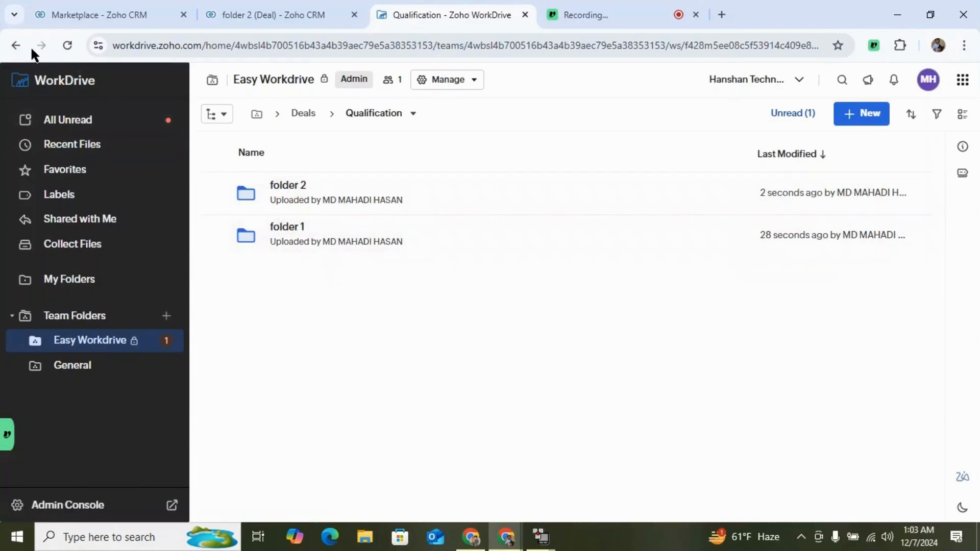
pyautogui.click(20, 44)
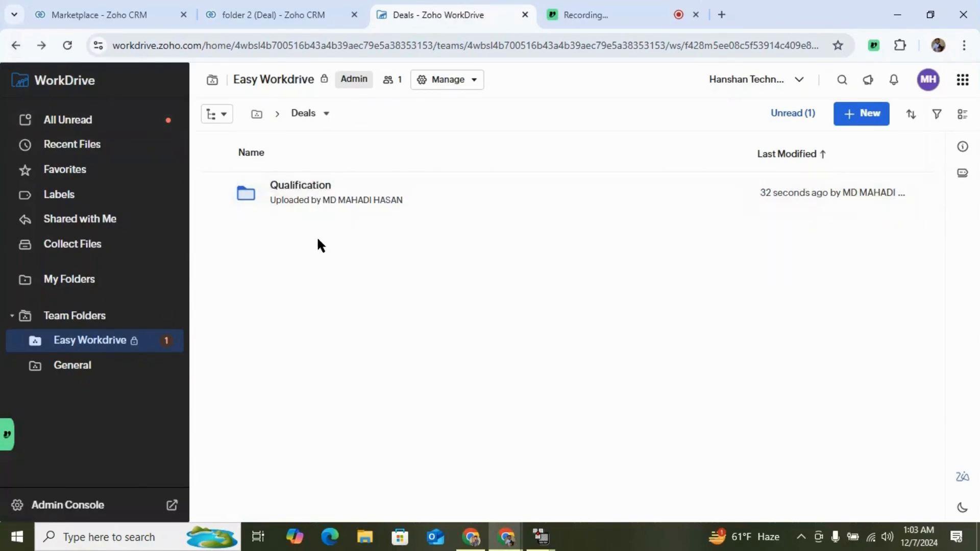
pyautogui.click(275, 9)
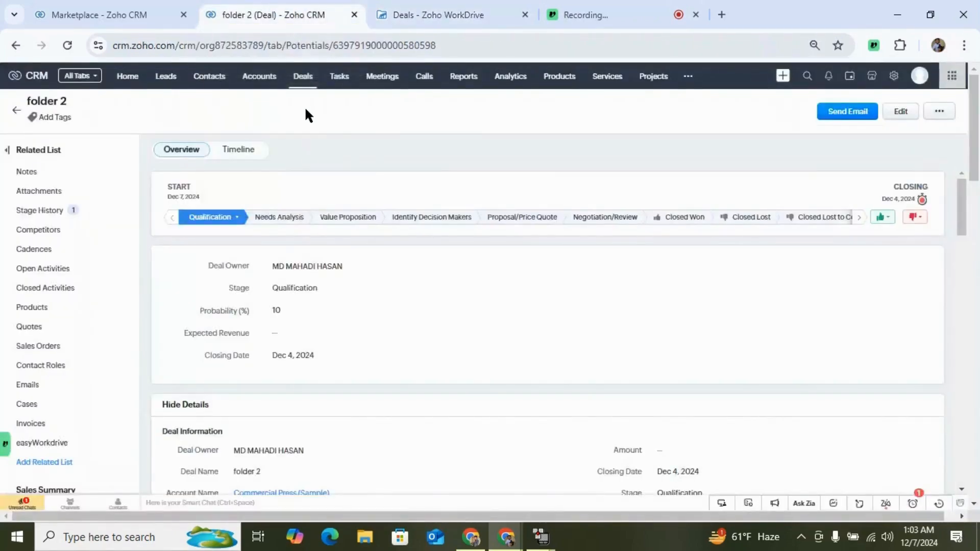
pyautogui.scroll(-1, 356, 154)
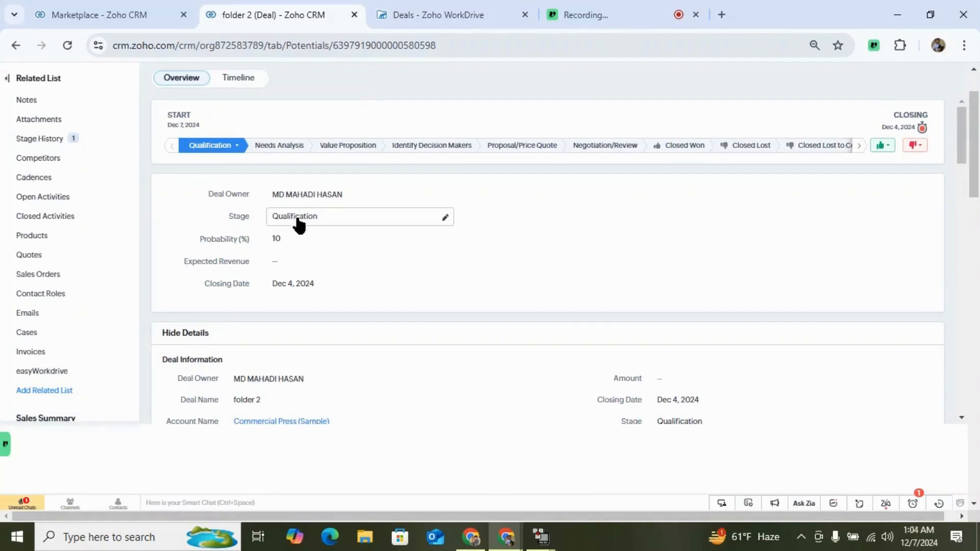
pyautogui.scroll(1, 460, 250)
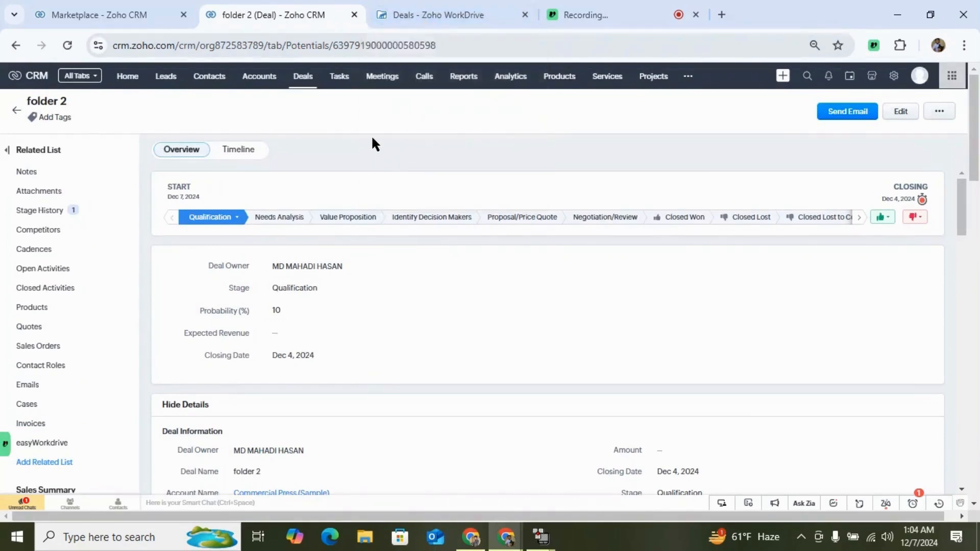
# Open the CRM Setup page in a new browser tab and go to the Workflow Rules.
pyautogui.rightClick(894, 76)
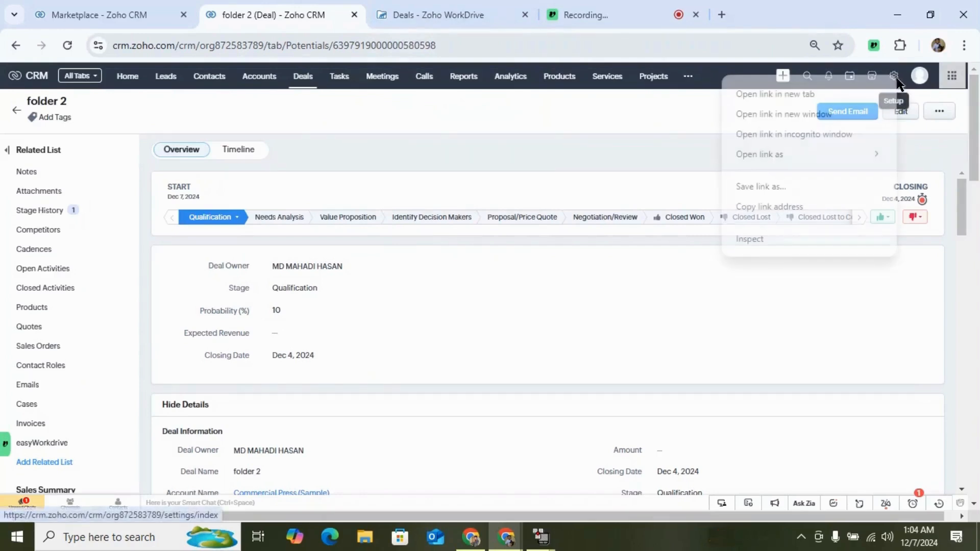
pyautogui.click(842, 92)
pyautogui.click(449, 10)
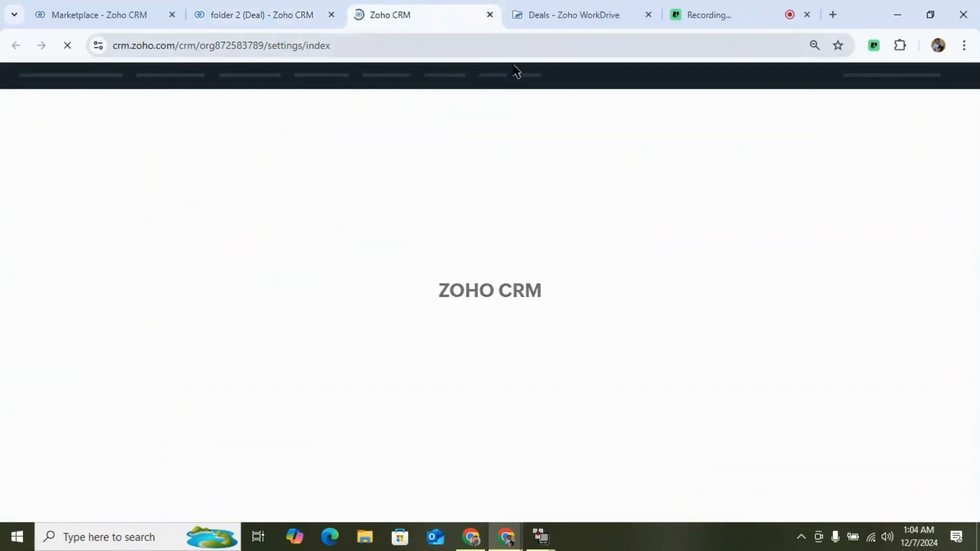
pyautogui.click(260, 15)
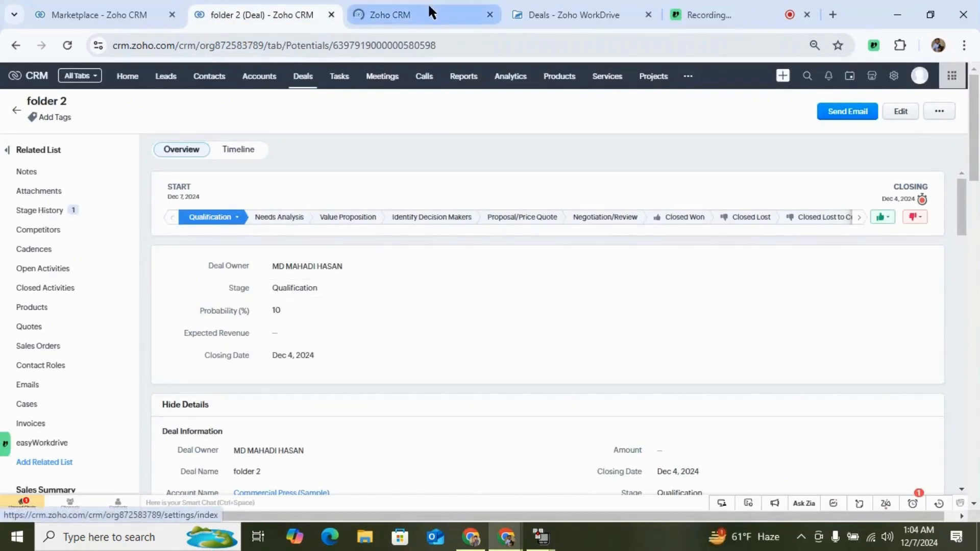
pyautogui.click(405, 15)
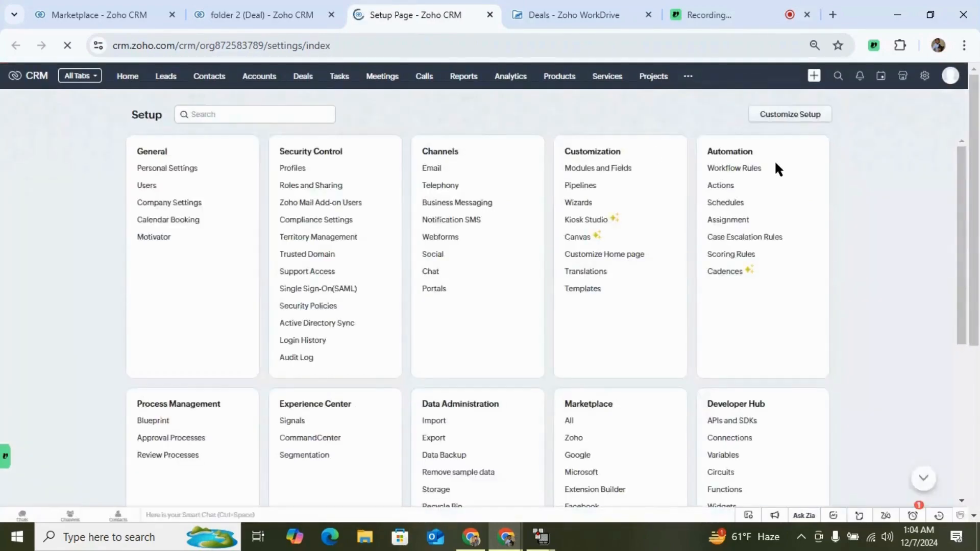
pyautogui.click(735, 169)
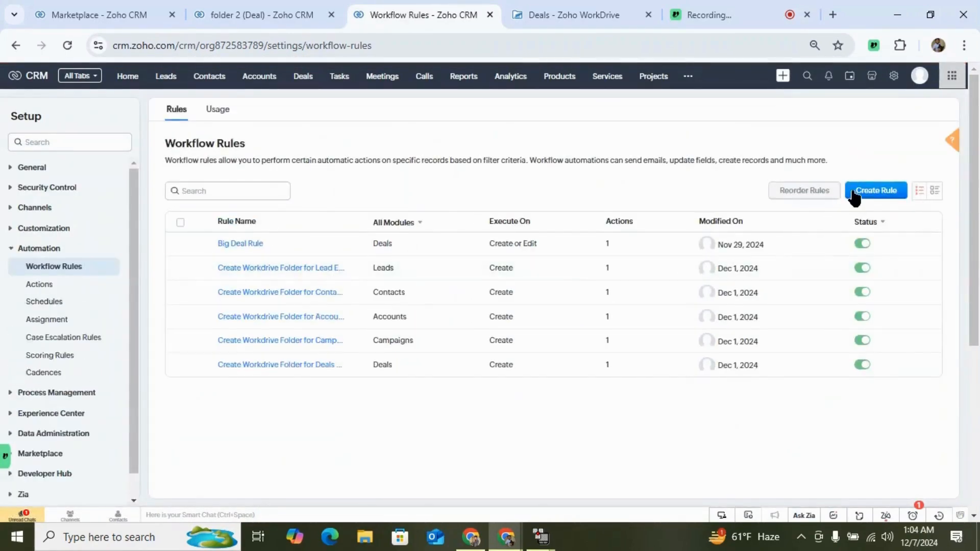
# Create a workflow rule for the Deals module named Move folder to new stage.
pyautogui.click(853, 193)
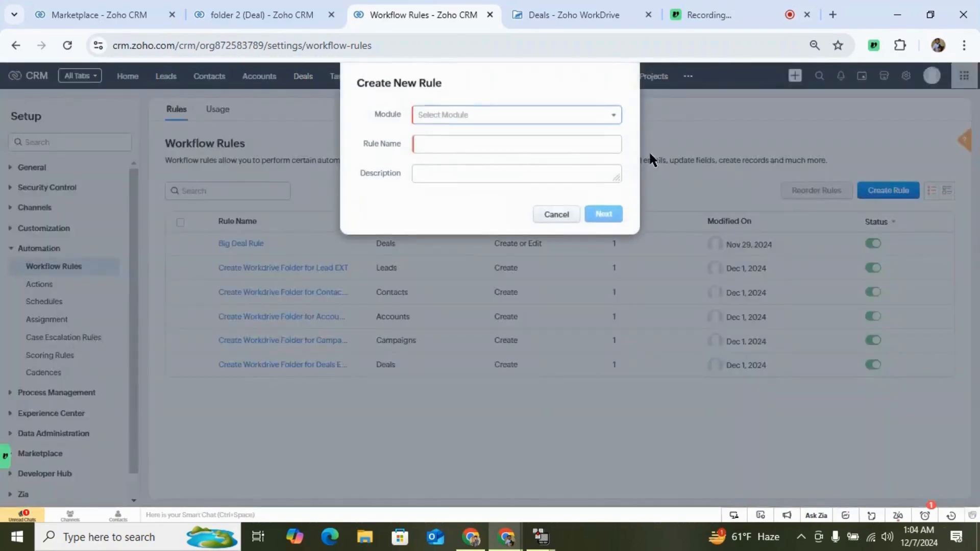
pyautogui.click(504, 116)
pyautogui.click(462, 217)
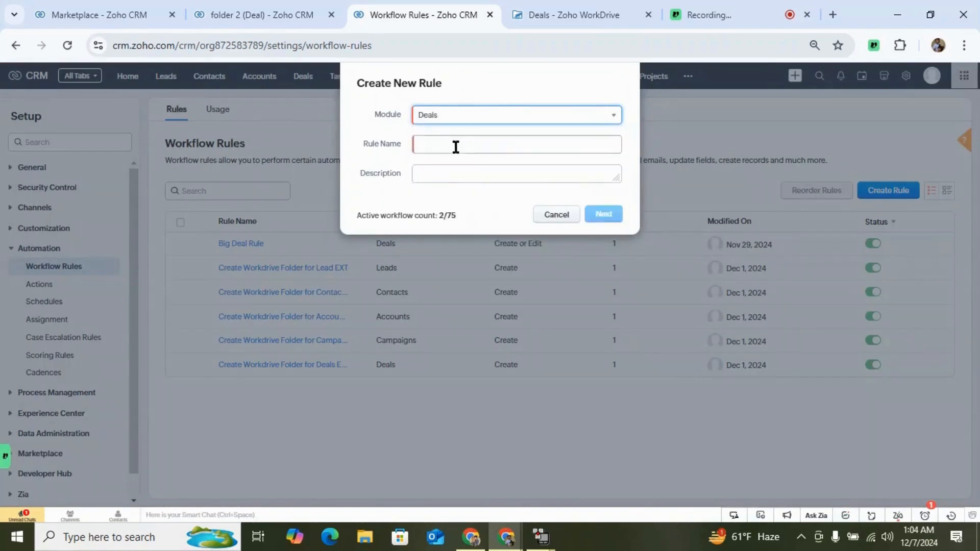
pyautogui.click(456, 148)
pyautogui.write('Move folder to n')
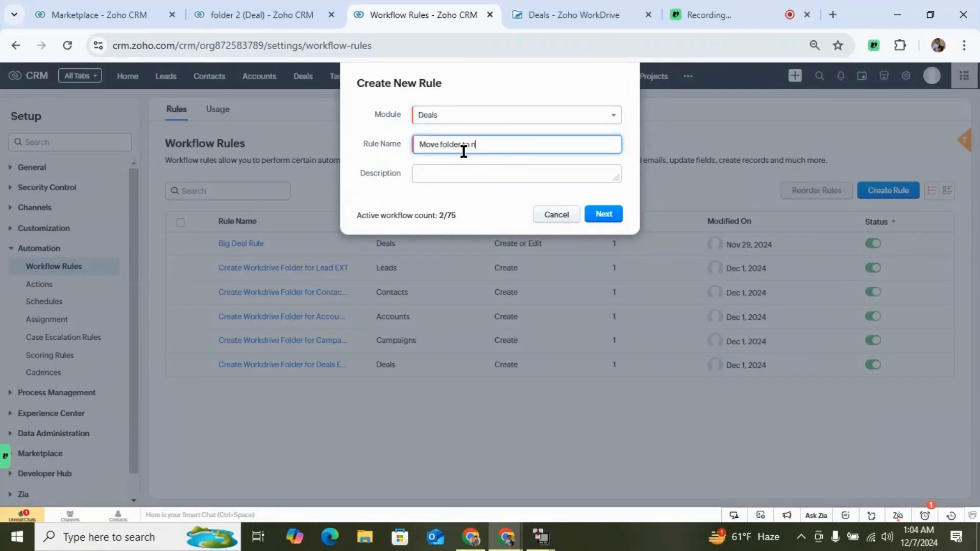
pyautogui.write('ew stage')
pyautogui.click(607, 214)
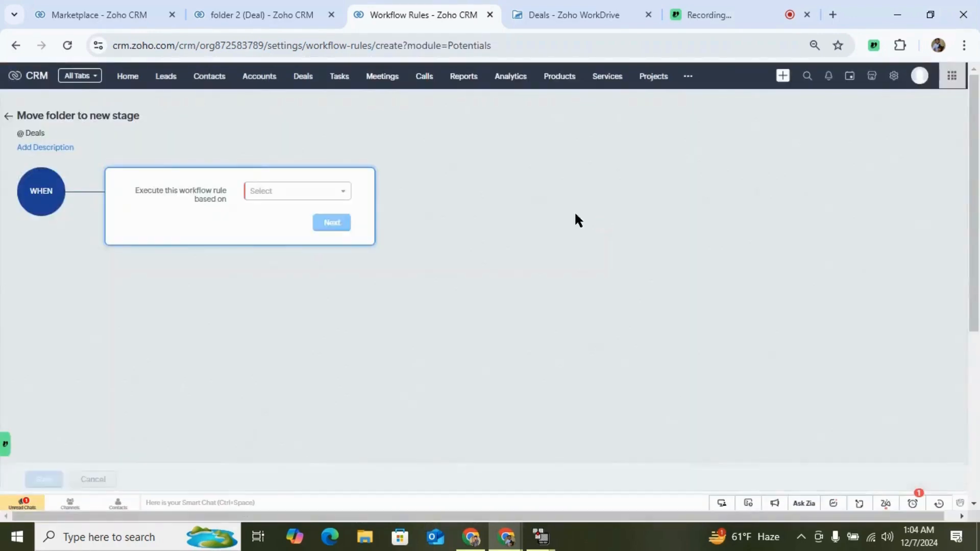
# Set the rule to execute on the record action Edit when specific fields get modified, repeating whenever a deal is edited.
pyautogui.click(301, 196)
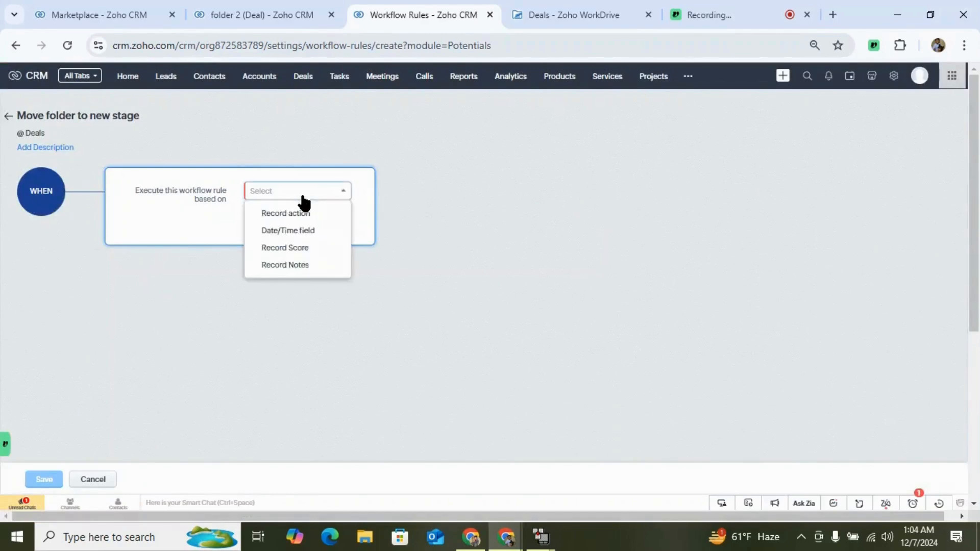
pyautogui.click(303, 213)
pyautogui.click(306, 221)
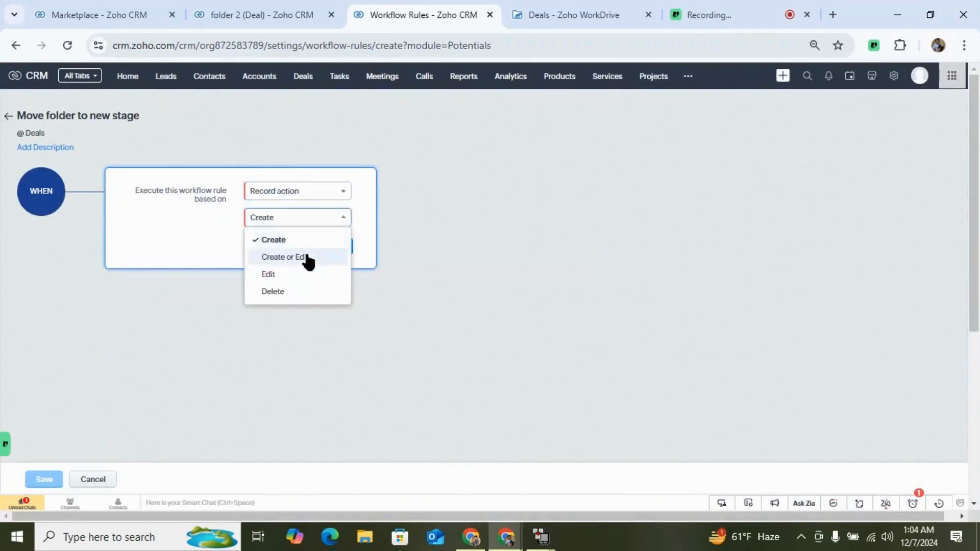
pyautogui.click(298, 275)
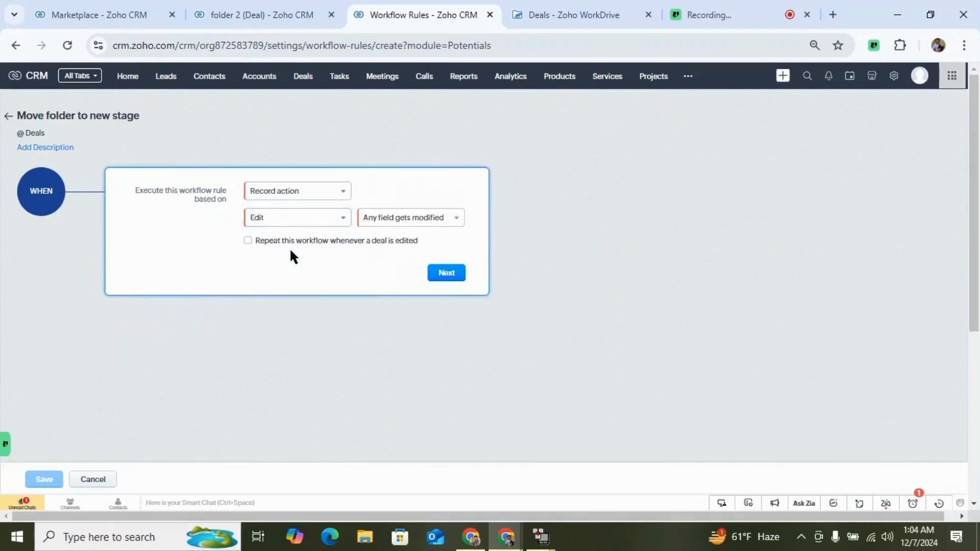
pyautogui.click(289, 243)
pyautogui.click(427, 224)
pyautogui.click(427, 256)
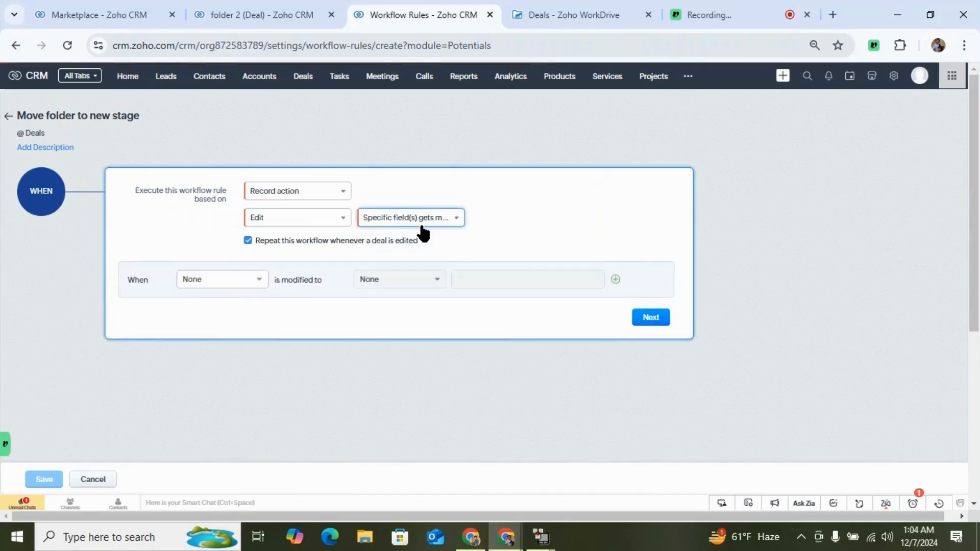
# Make the rule trigger when Stage is modified to any value, and proceed to the condition.
pyautogui.click(238, 282)
pyautogui.write('sta')
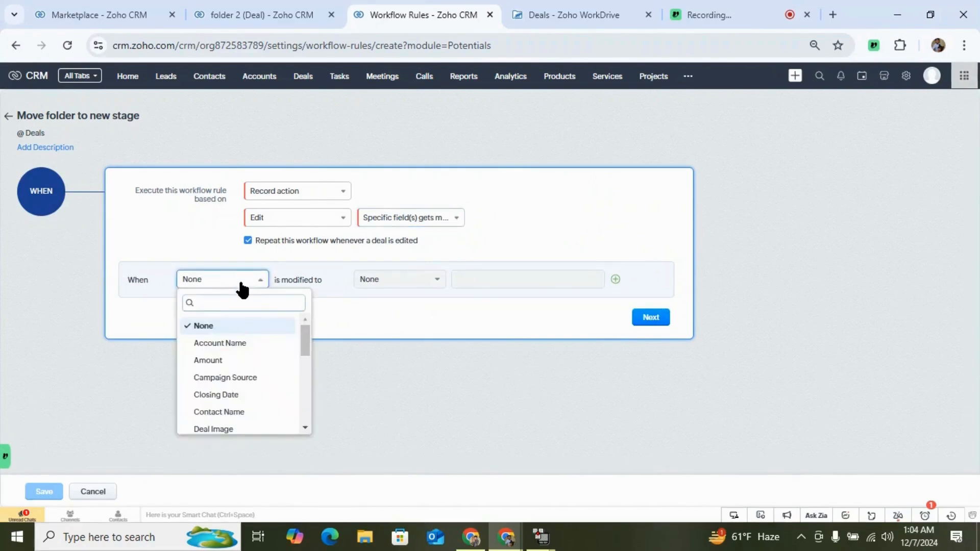
pyautogui.write('ge')
pyautogui.click(237, 329)
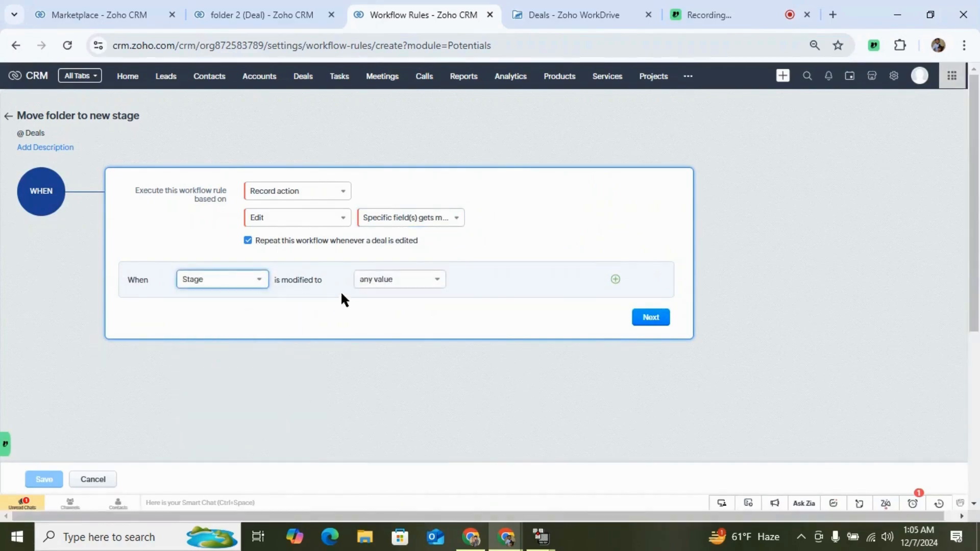
pyautogui.click(650, 318)
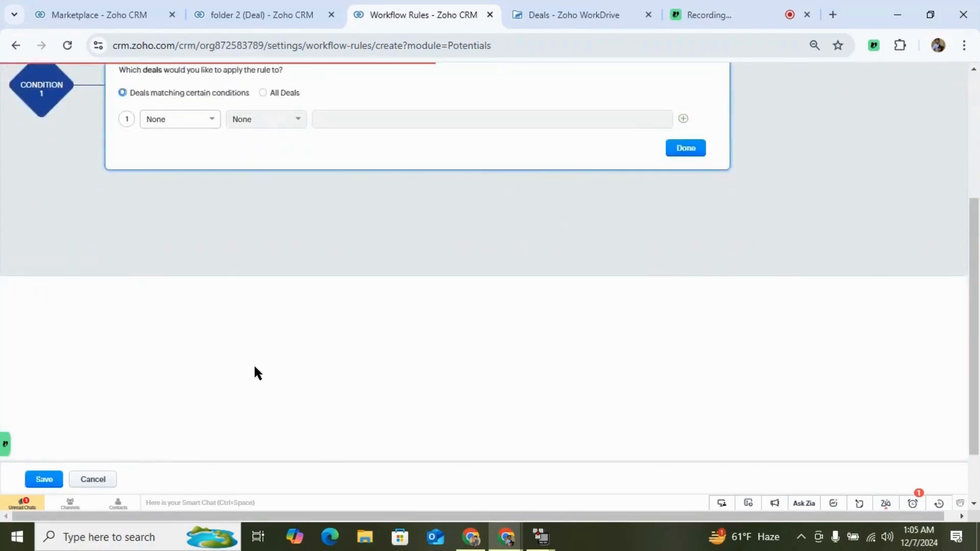
# Limit the rule to deals whose Workdrive Folder ID (EXT) is not empty.
pyautogui.scroll(5, 326, 258)
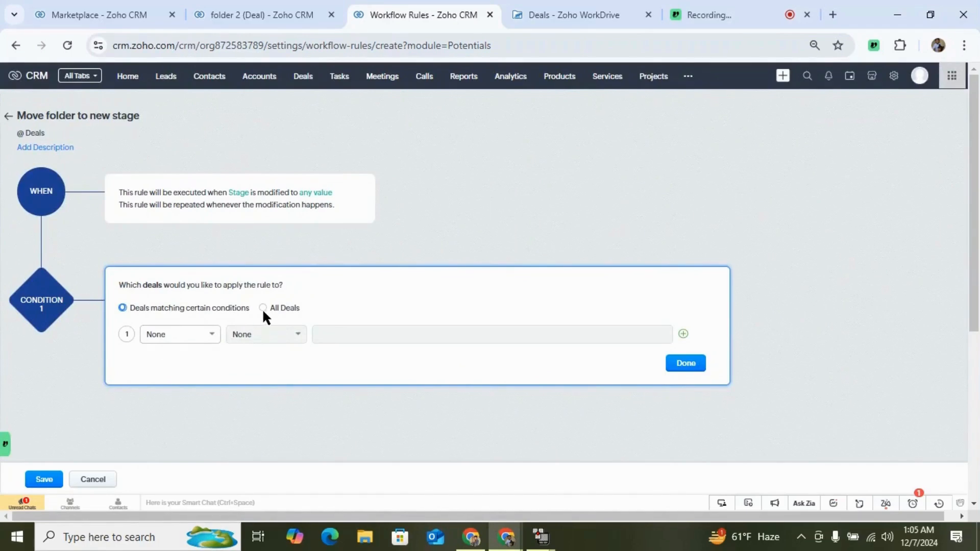
pyautogui.click(184, 341)
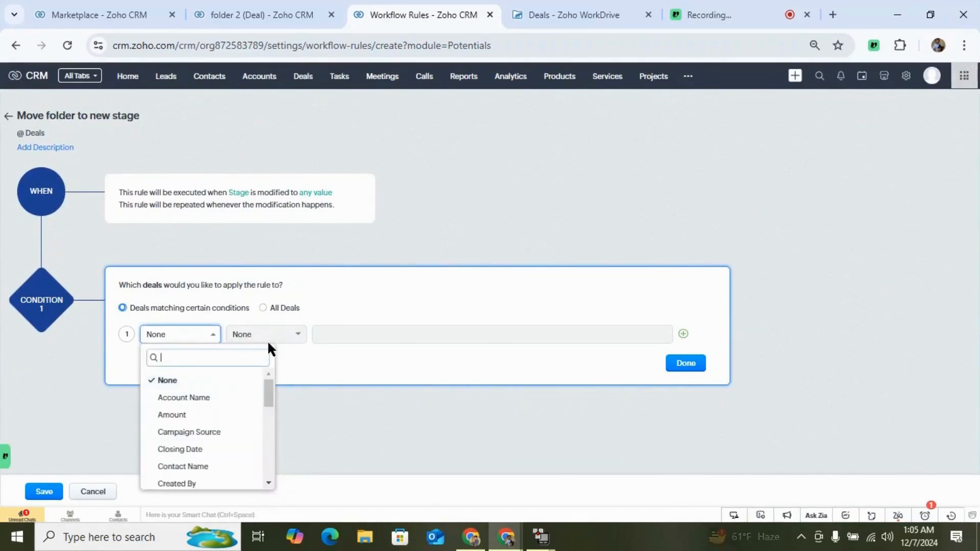
pyautogui.write('work')
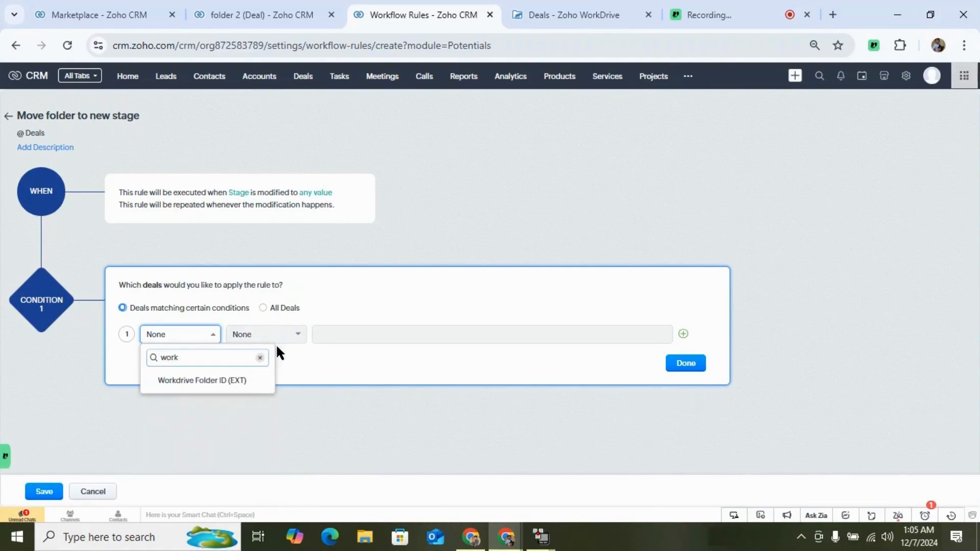
pyautogui.click(169, 380)
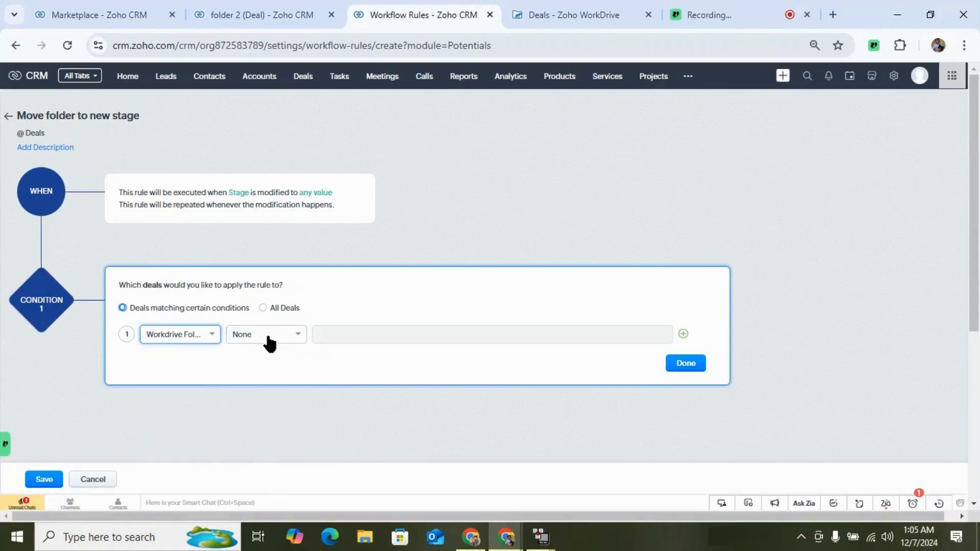
pyautogui.click(266, 336)
pyautogui.scroll(-2, 286, 422)
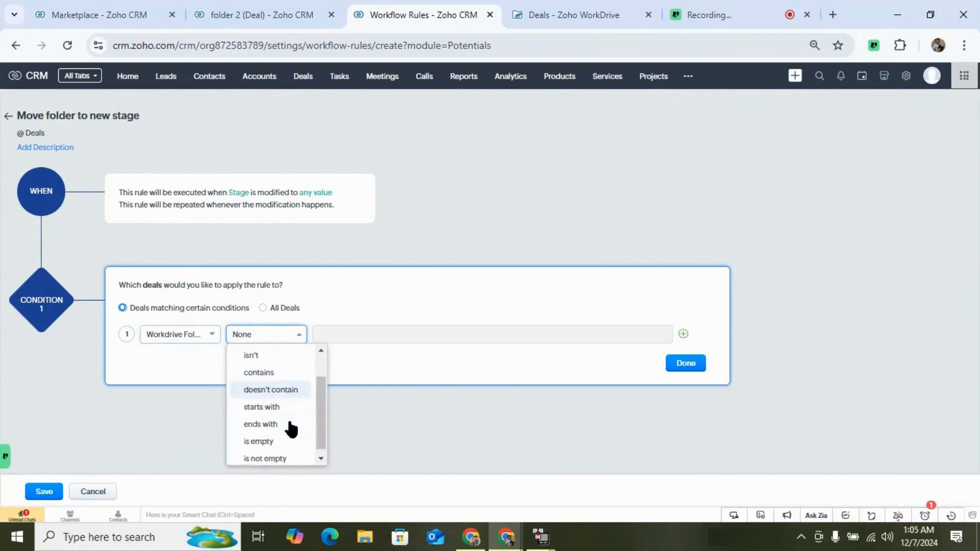
pyautogui.click(265, 452)
pyautogui.click(686, 363)
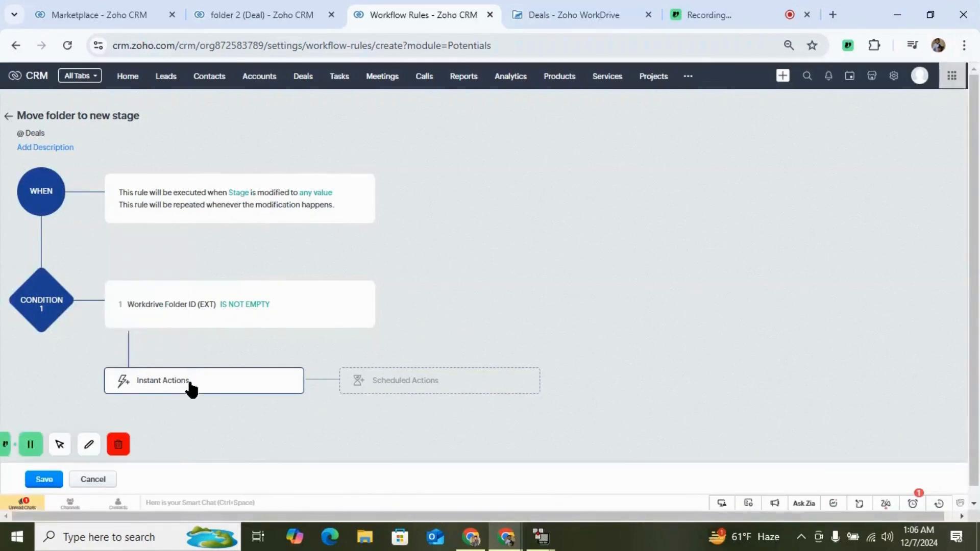
# Add the custom instant action Create Workdrive Setting(easyworkdrive) with the Create Workdrive Folder option.
pyautogui.click(189, 380)
pyautogui.moveTo(145, 357)
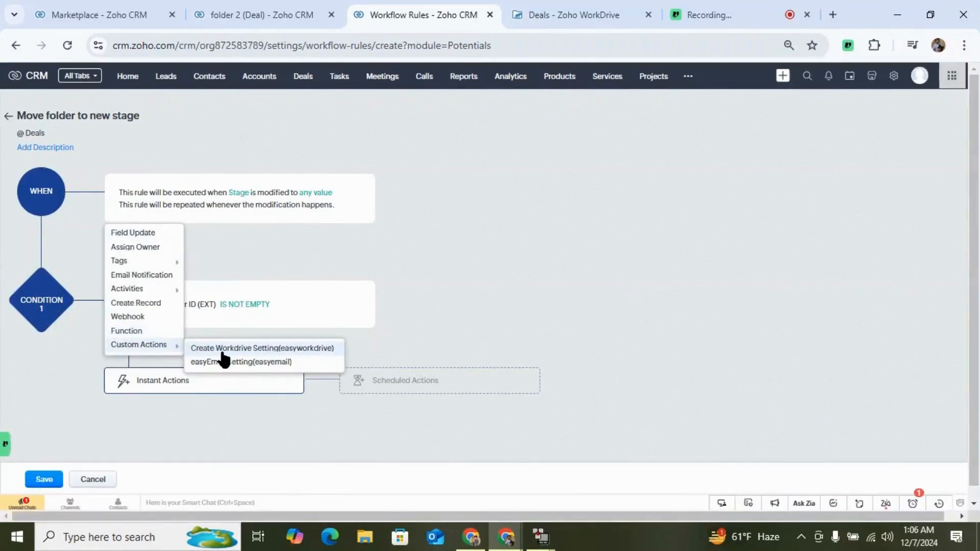
pyautogui.click(287, 349)
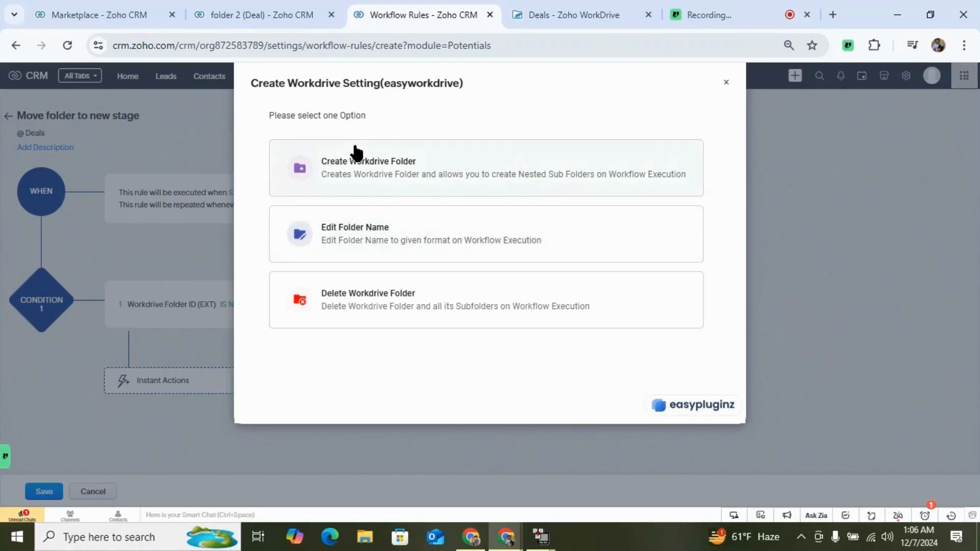
pyautogui.click(408, 173)
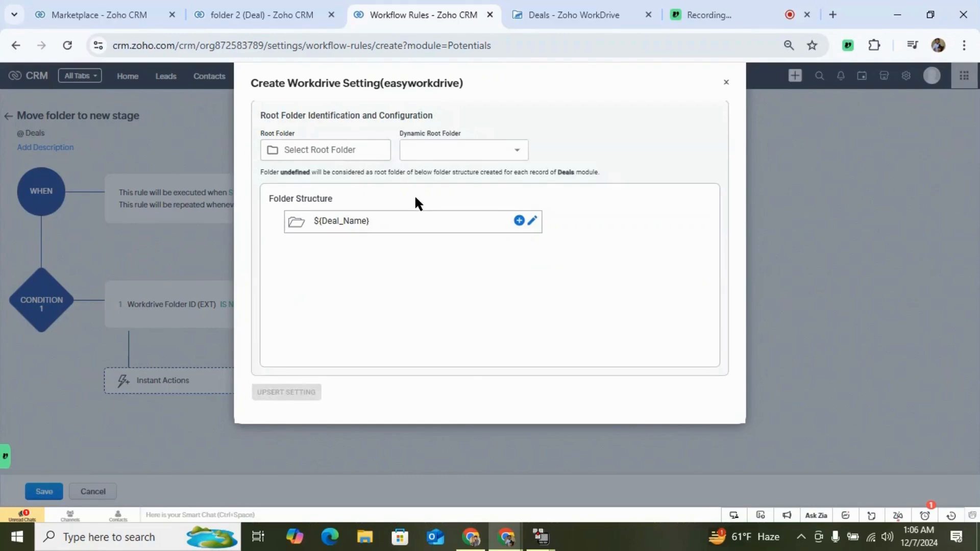
# Select the Deals folder in the Easy Workdrive team folder of the Hanshan Technologies workspace as the root folder.
pyautogui.click(319, 153)
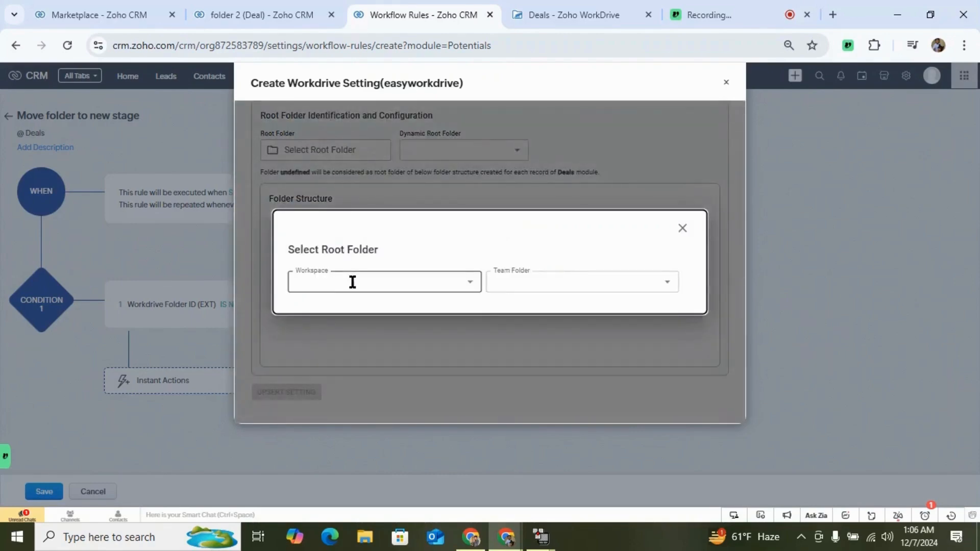
pyautogui.click(346, 284)
pyautogui.click(347, 306)
pyautogui.click(510, 280)
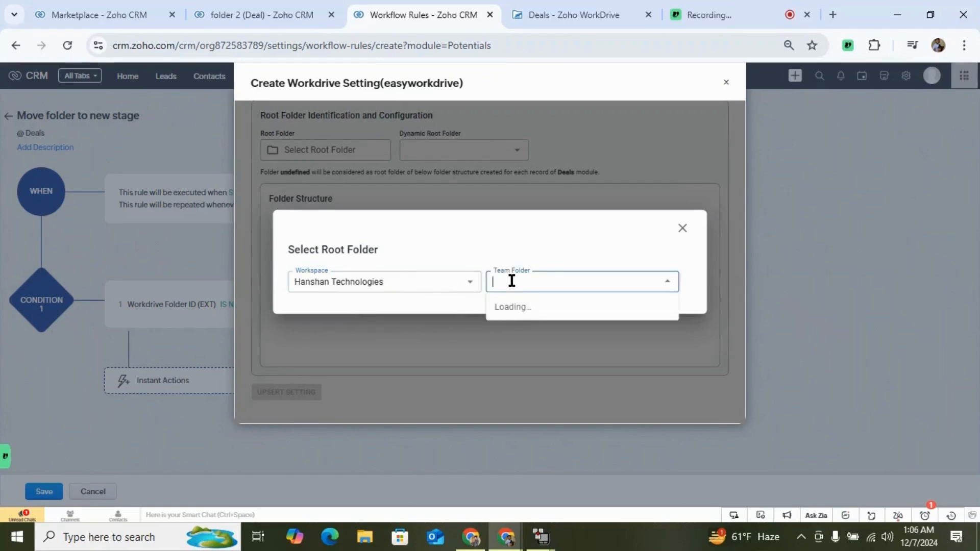
pyautogui.click(522, 306)
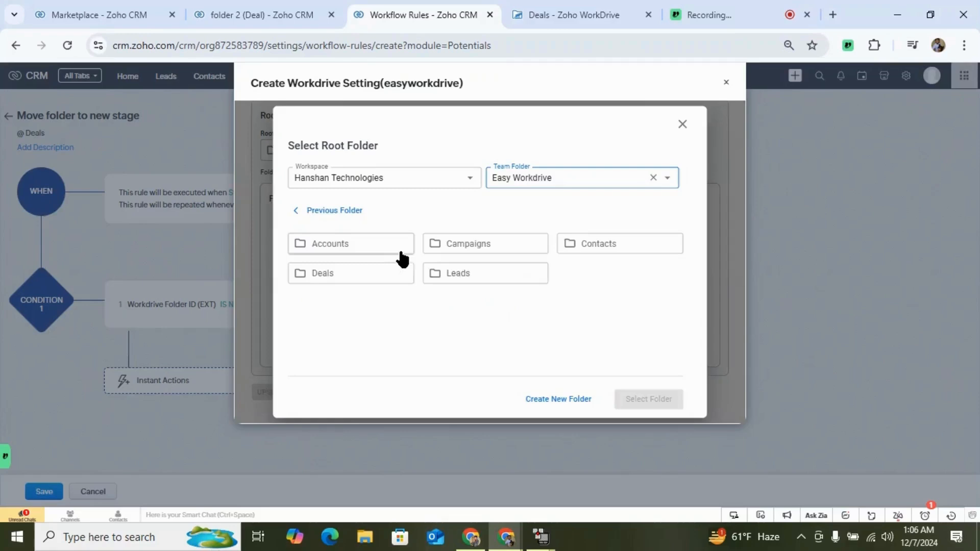
pyautogui.click(330, 283)
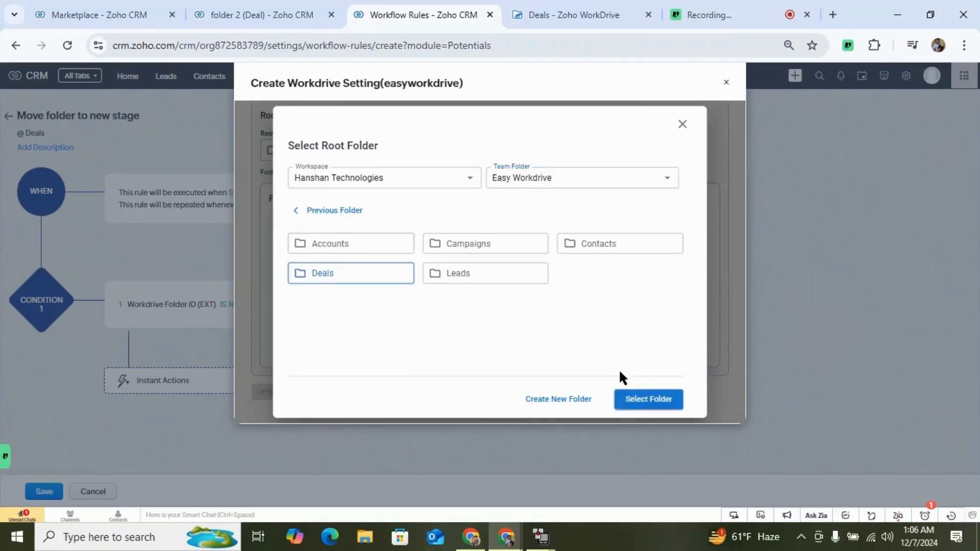
pyautogui.click(638, 400)
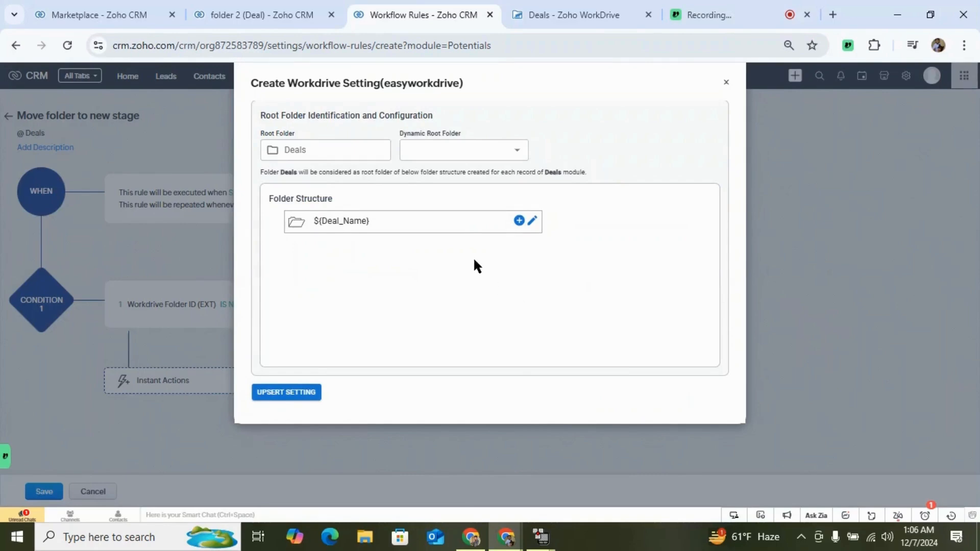
# Rename the top folder in the structure to ${Stage}, enable Use Existing Folder, and save it.
pyautogui.click(532, 221)
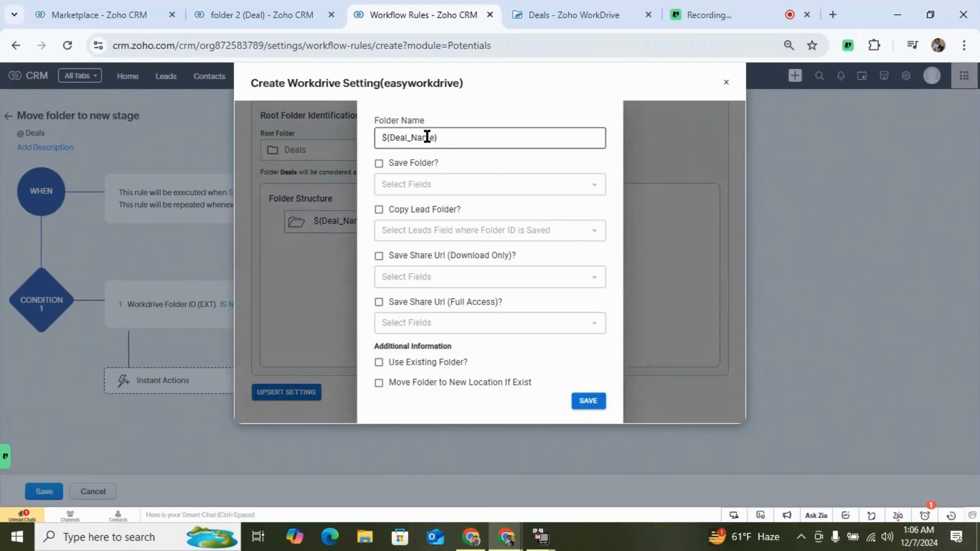
pyautogui.click(457, 144)
pyautogui.hotkey('ctrl', 'a')
pyautogui.press('BackSpace')
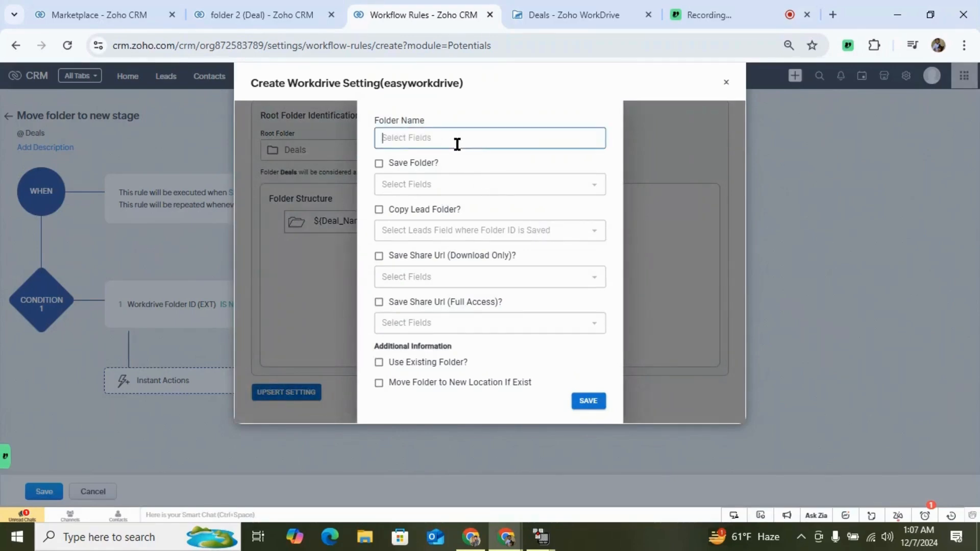
pyautogui.click(457, 145)
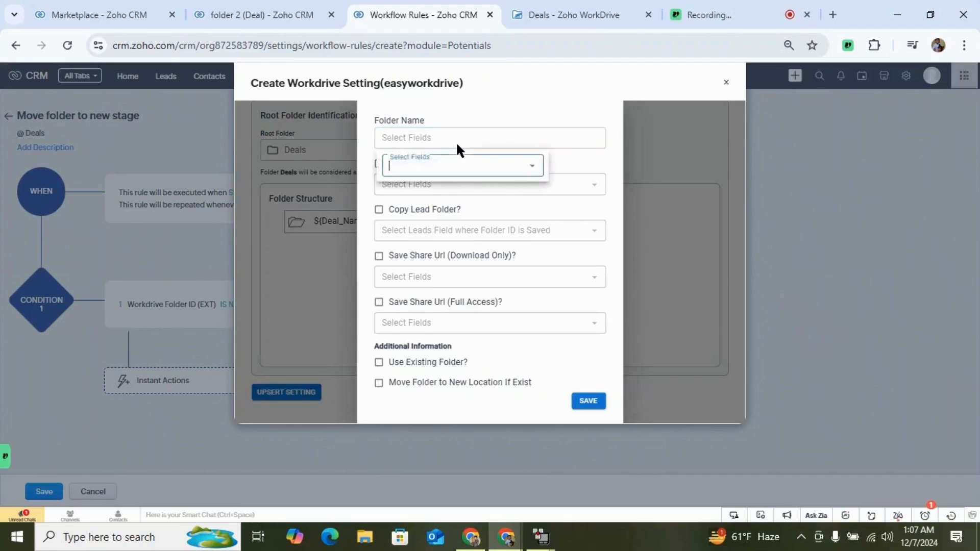
pyautogui.click(434, 164)
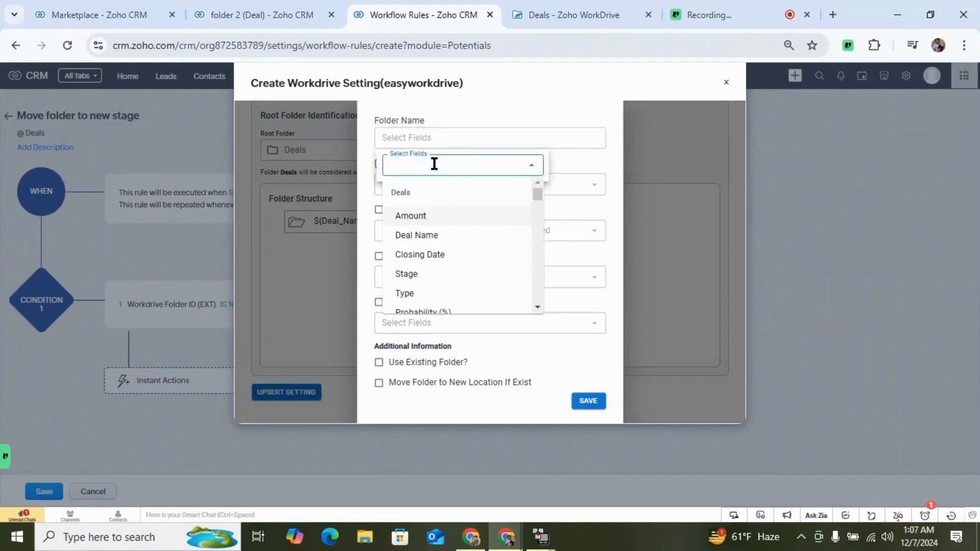
pyautogui.click(411, 274)
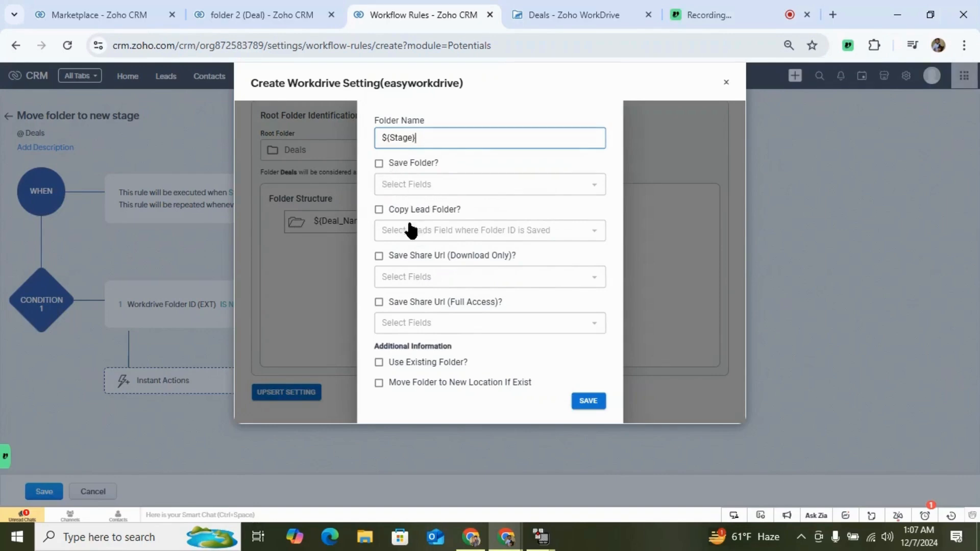
pyautogui.click(403, 371)
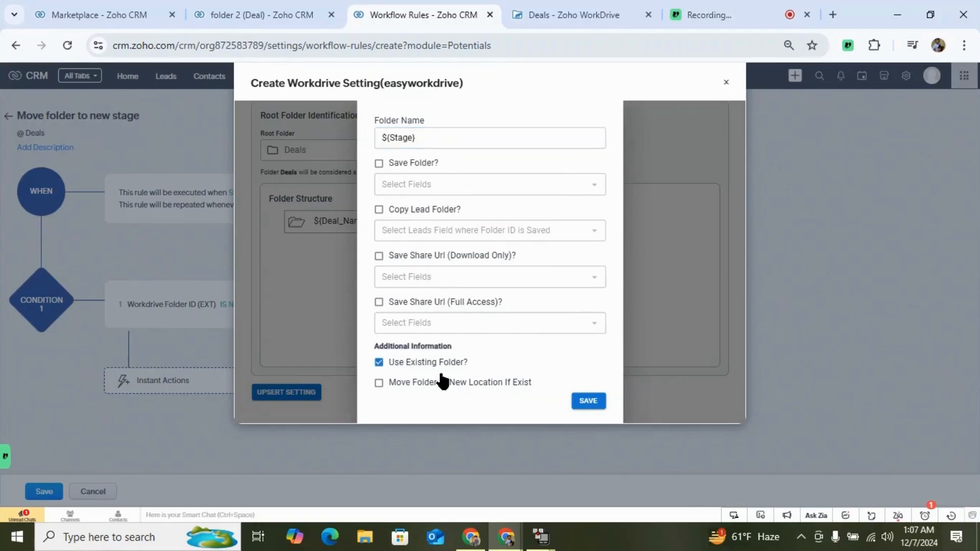
pyautogui.click(600, 404)
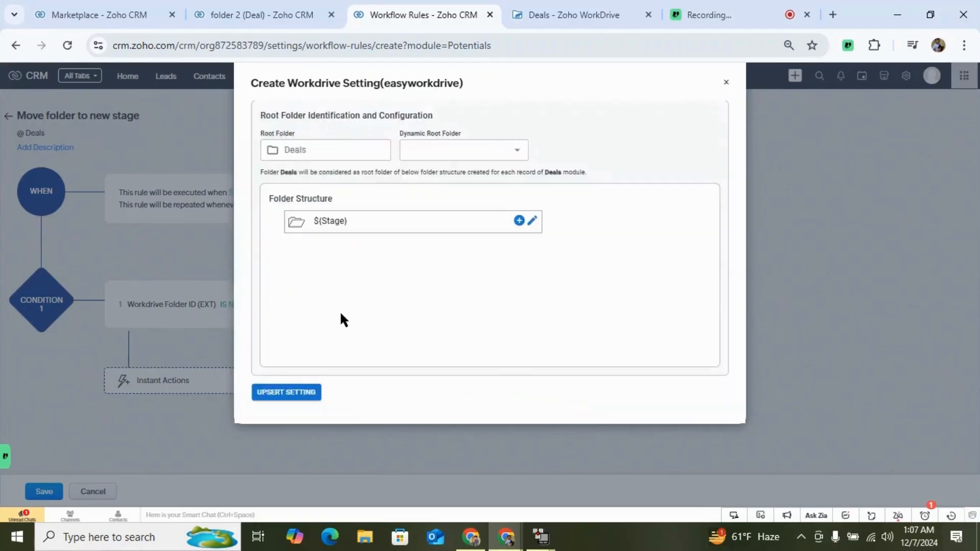
# Add a ${Deal_Name} subfolder under ${Stage}, saving its folder to Workdrive Folder ID (EXT) and its full-access share URL to Description.
pyautogui.click(518, 221)
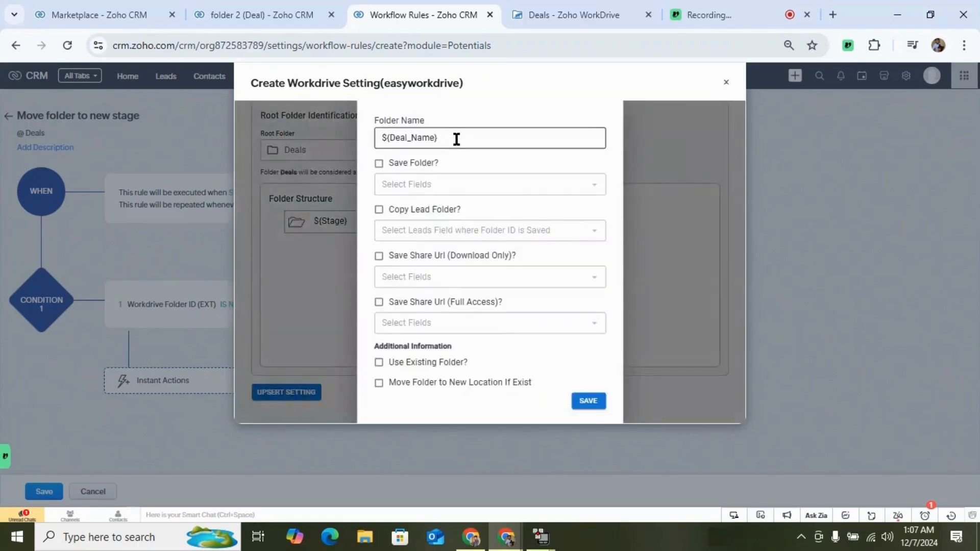
pyautogui.click(389, 164)
pyautogui.click(422, 184)
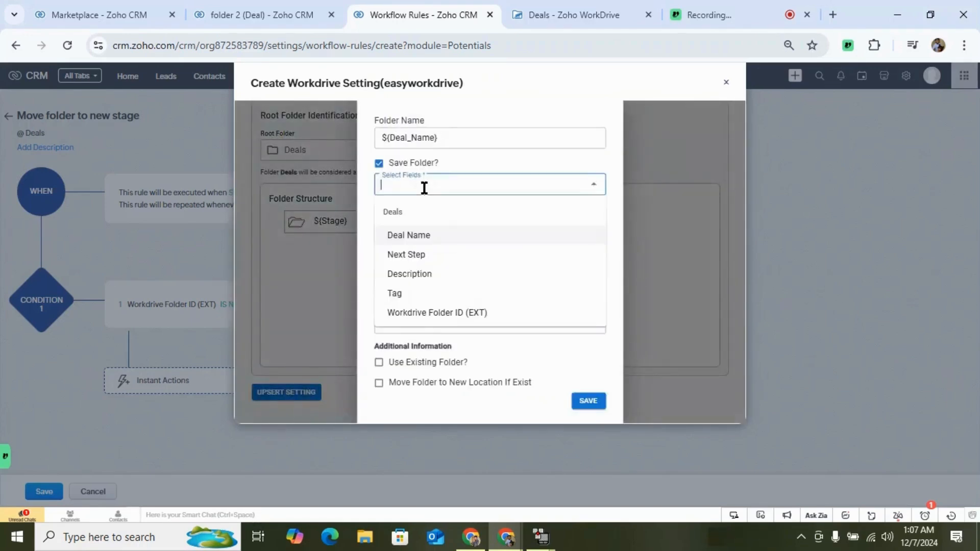
pyautogui.click(466, 312)
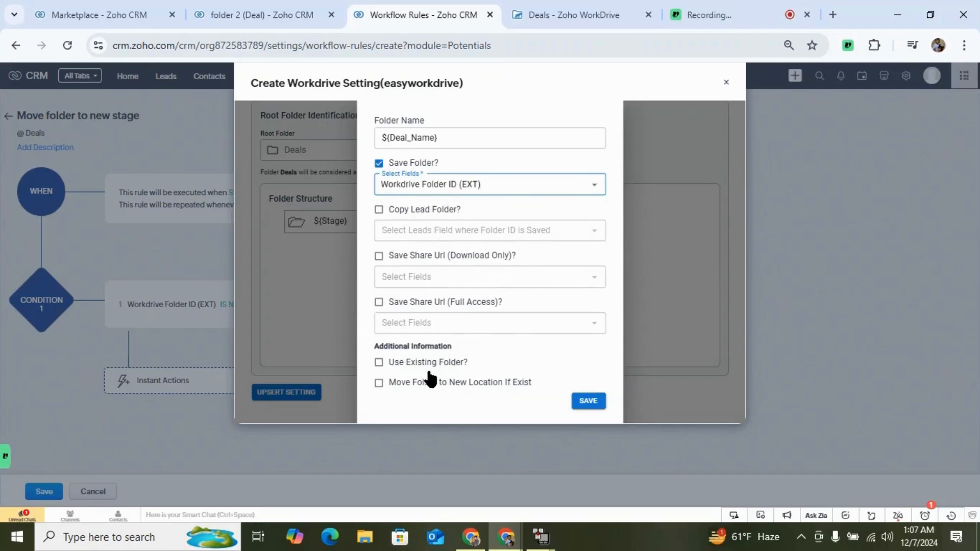
pyautogui.click(392, 307)
pyautogui.click(426, 323)
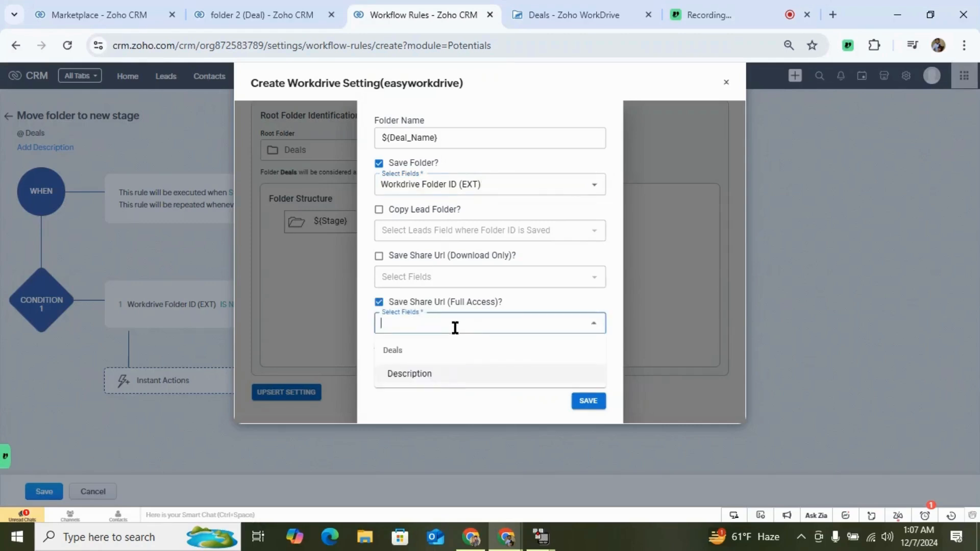
pyautogui.click(424, 374)
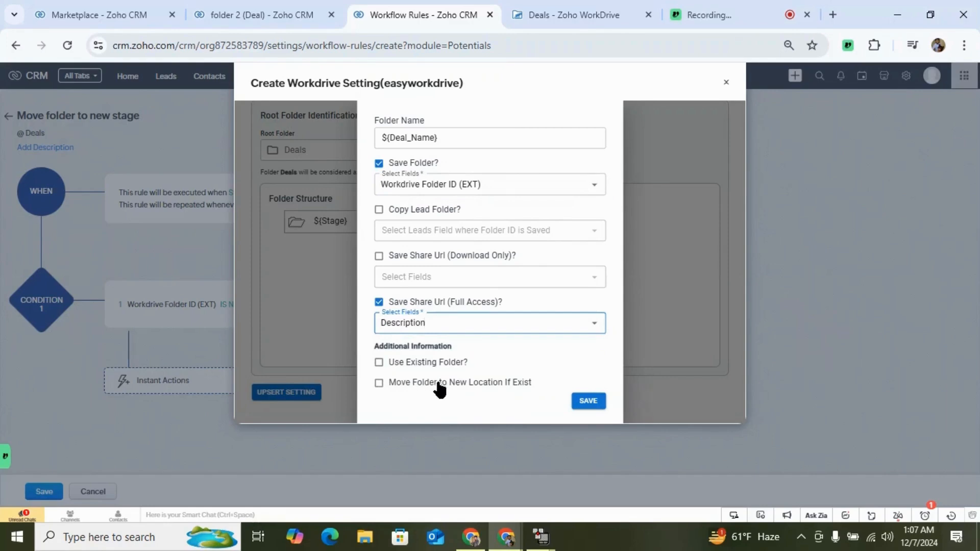
# Enable Move Folder to New Location If Exist for the subfolder, save it, and upsert the Workdrive setting.
pyautogui.click(495, 382)
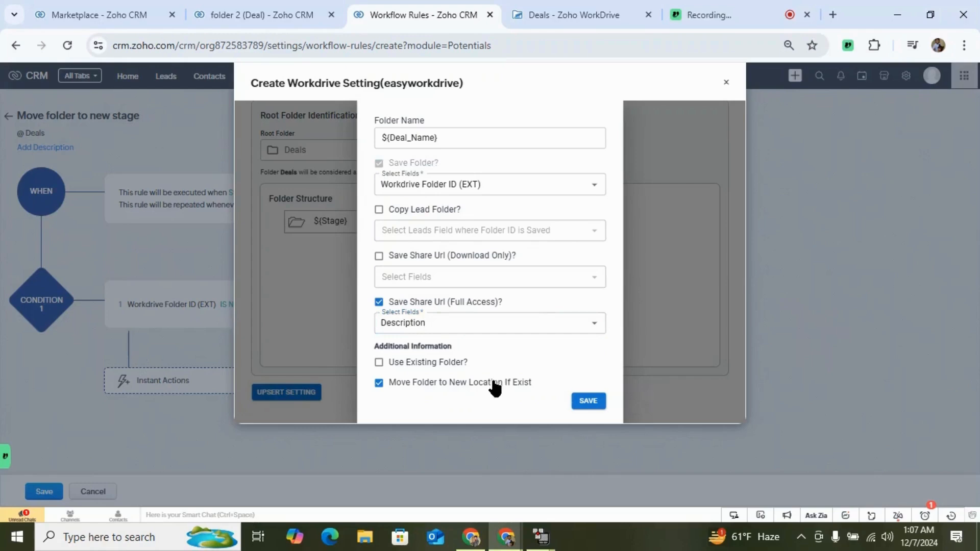
pyautogui.click(581, 402)
pyautogui.click(296, 394)
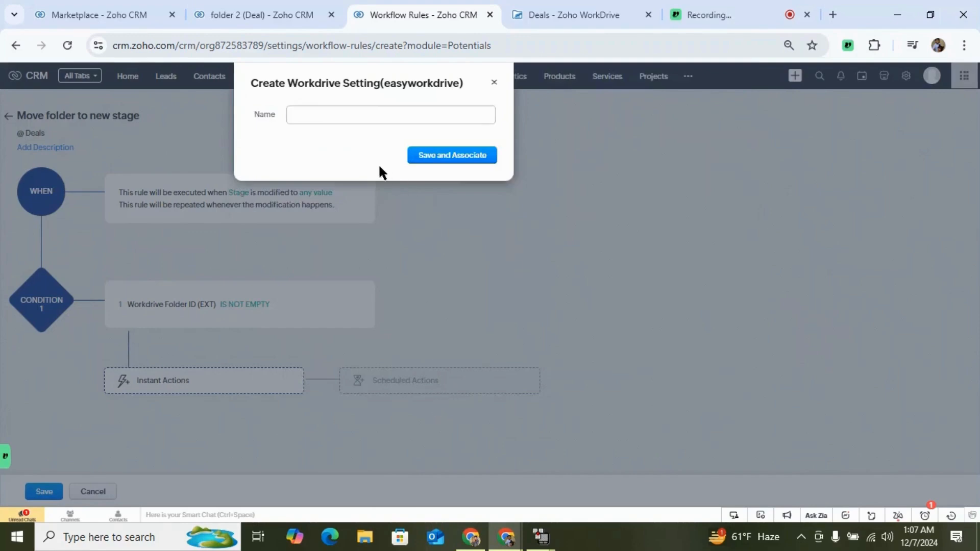
# Name the instant Create Workdrive Setting action "Workdrive - Move to new stage", associate it, and save the workflow rule.
pyautogui.click(372, 110)
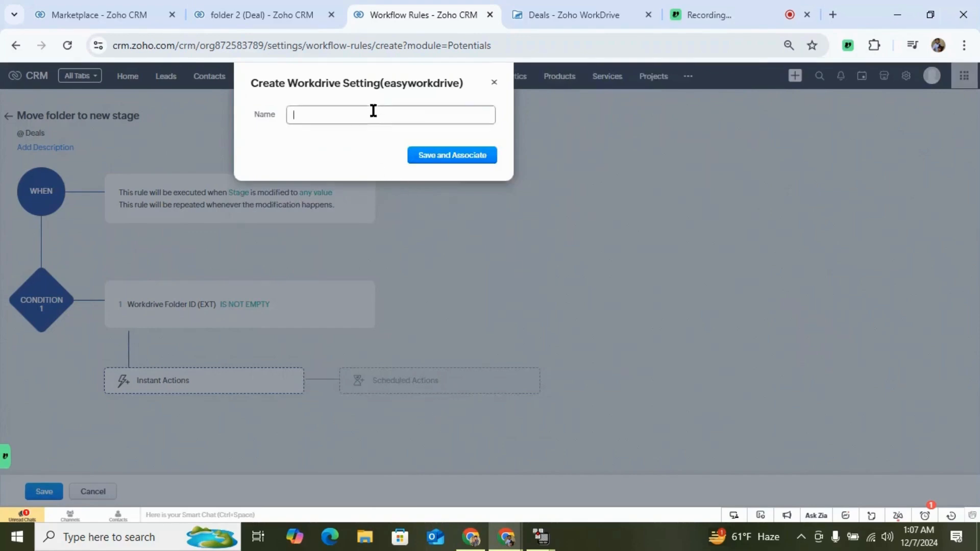
pyautogui.write('W')
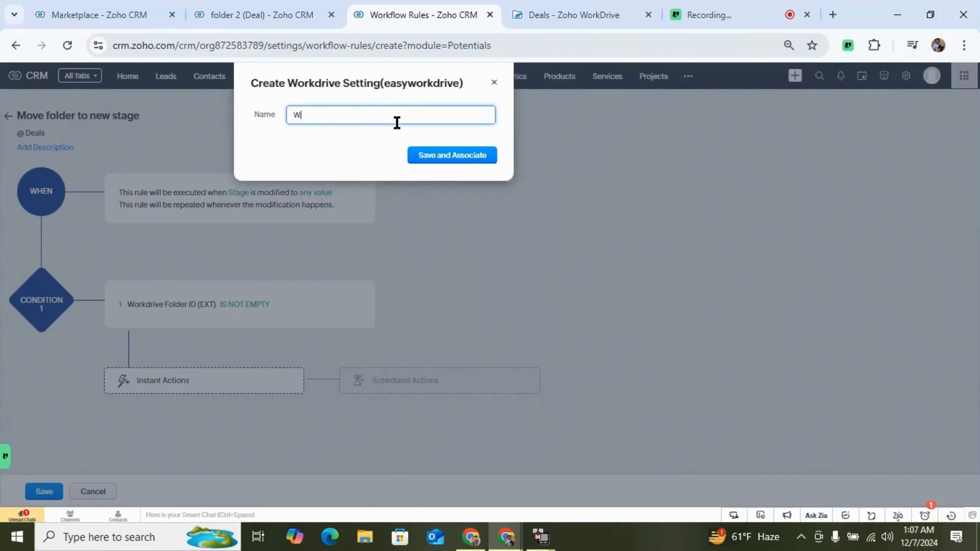
pyautogui.write('orkdrive - Move to new stage')
pyautogui.click(461, 158)
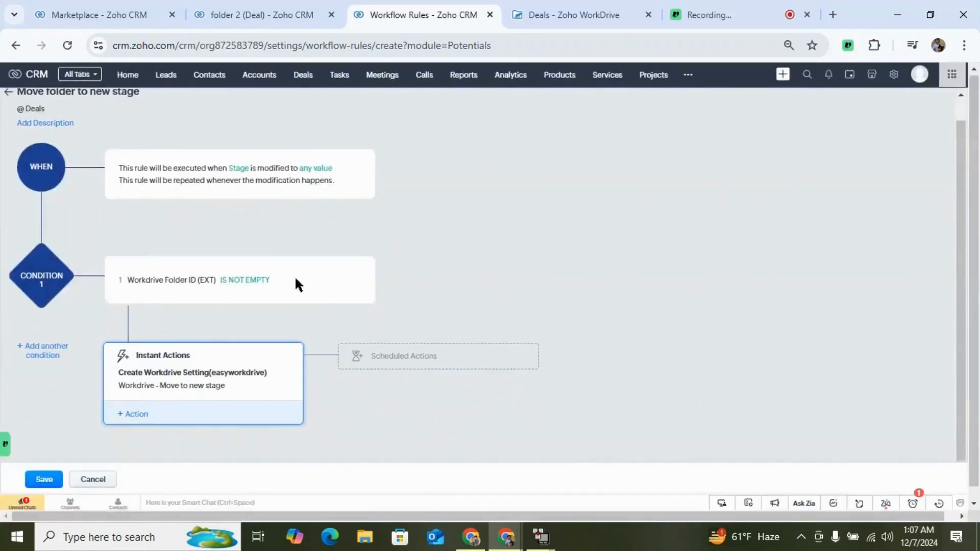
pyautogui.click(51, 479)
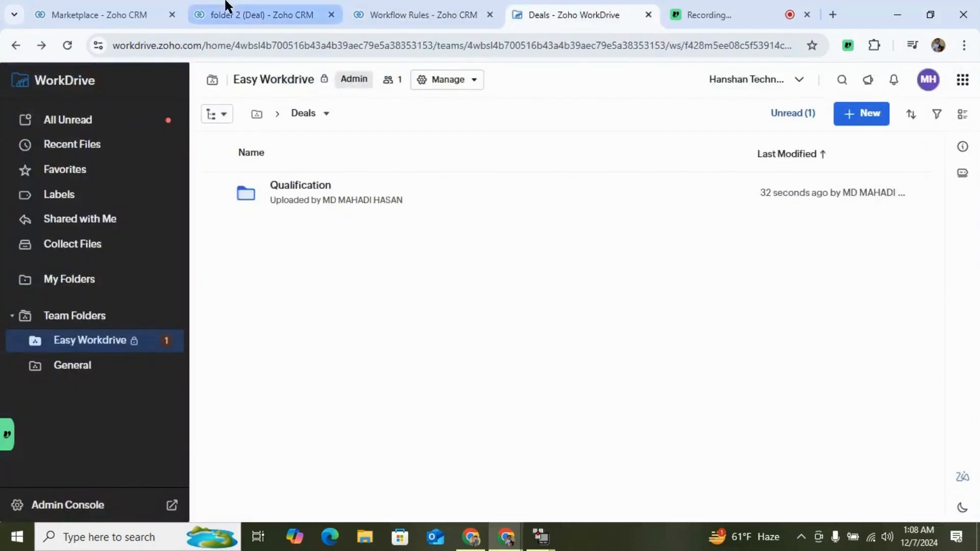
# Inspect the Qualification folder in WorkDrive, and change the folder 2 deal's stage to Needs Analysis in Zoho CRM.
pyautogui.click(296, 185)
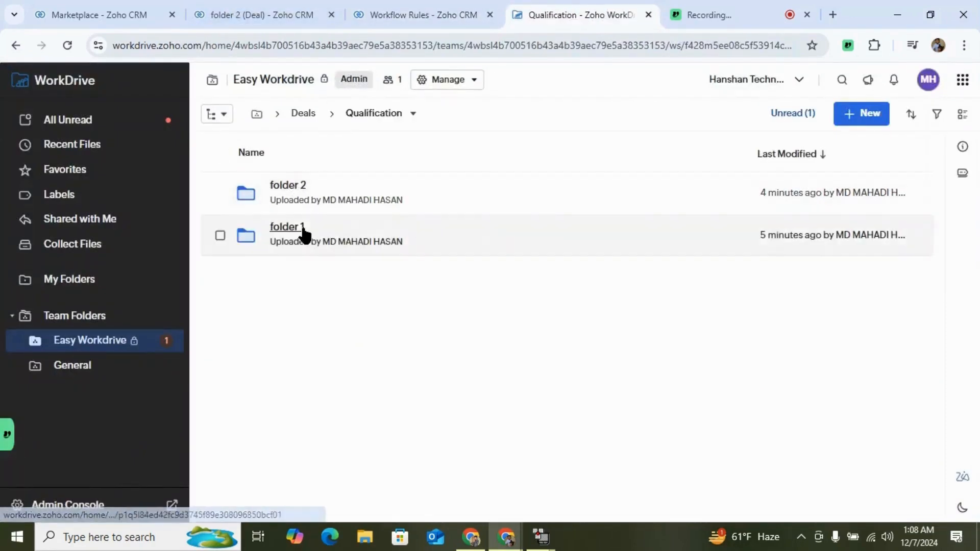
pyautogui.click(271, 13)
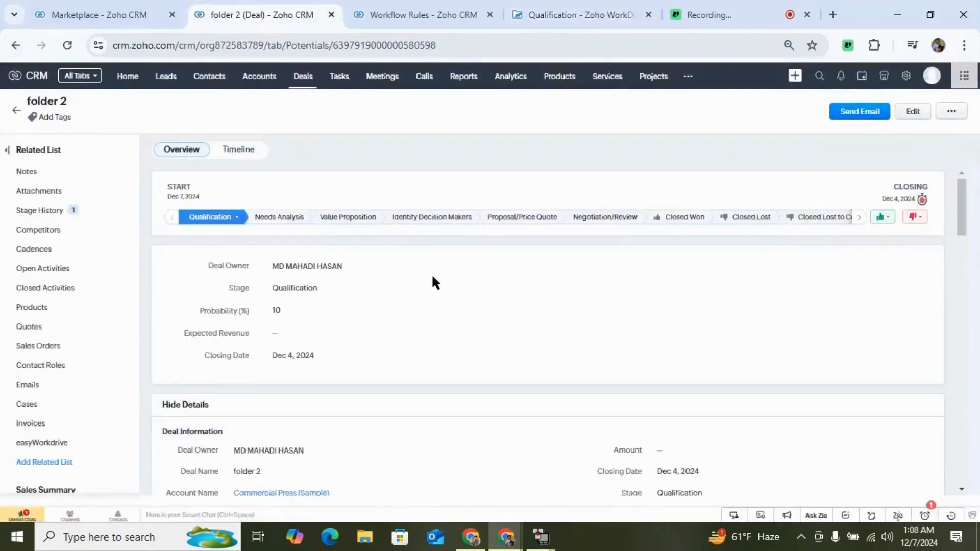
pyautogui.click(305, 292)
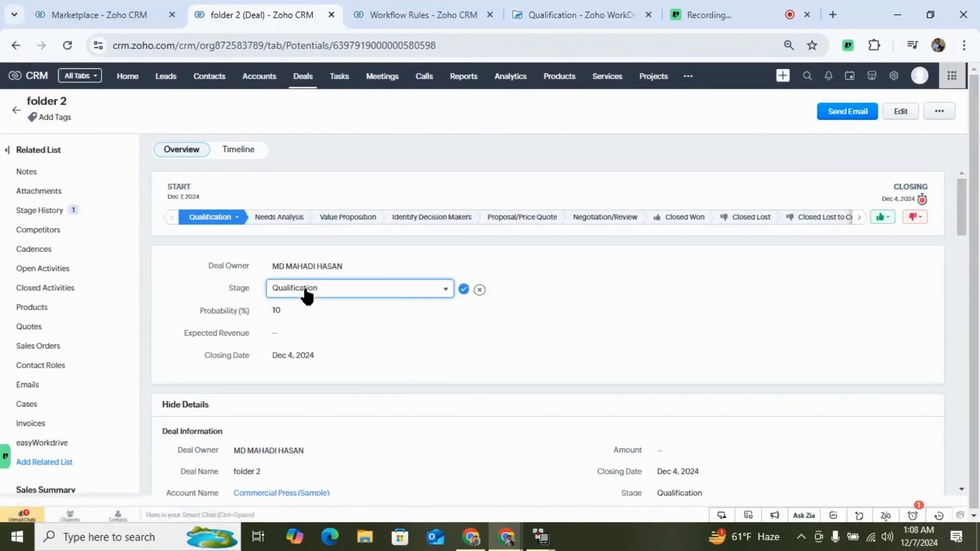
pyautogui.click(312, 319)
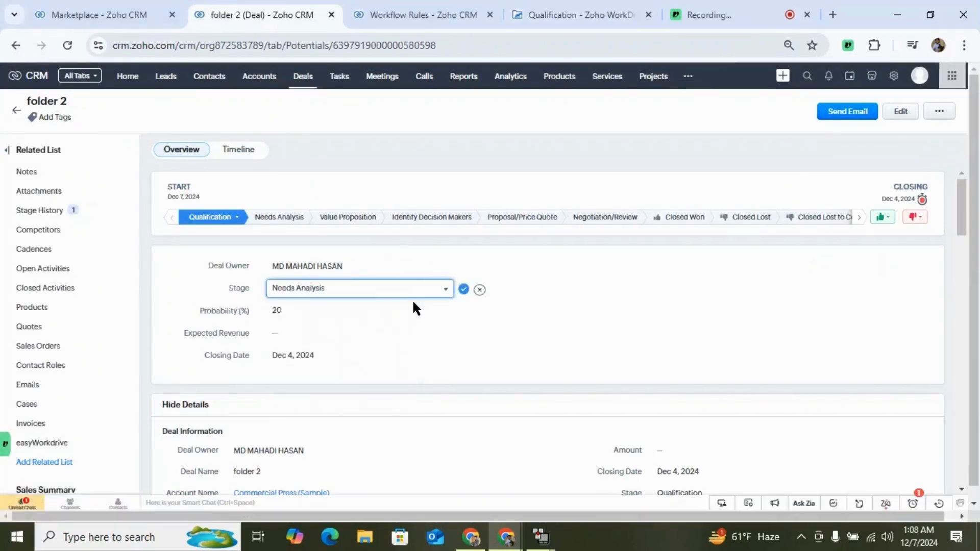
pyautogui.click(464, 290)
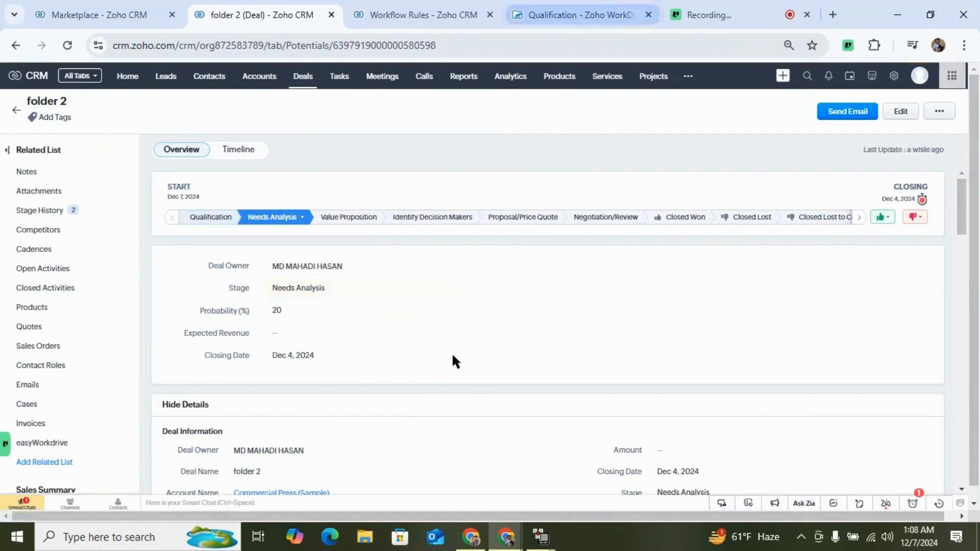
# Review the deal's details, and check in WorkDrive's Deals and Qualification folders whether folder 2 has moved.
pyautogui.scroll(-5, 466, 387)
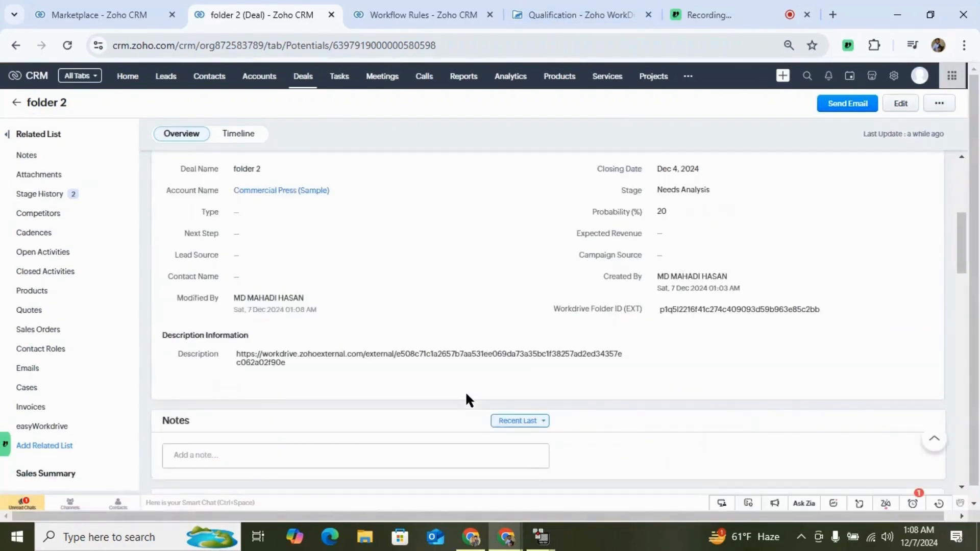
pyautogui.scroll(3, 466, 393)
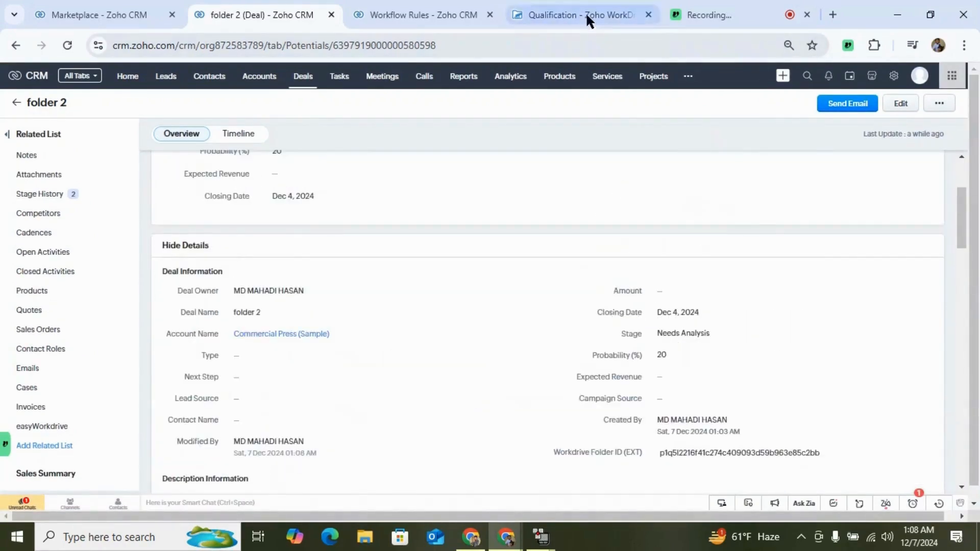
pyautogui.click(570, 15)
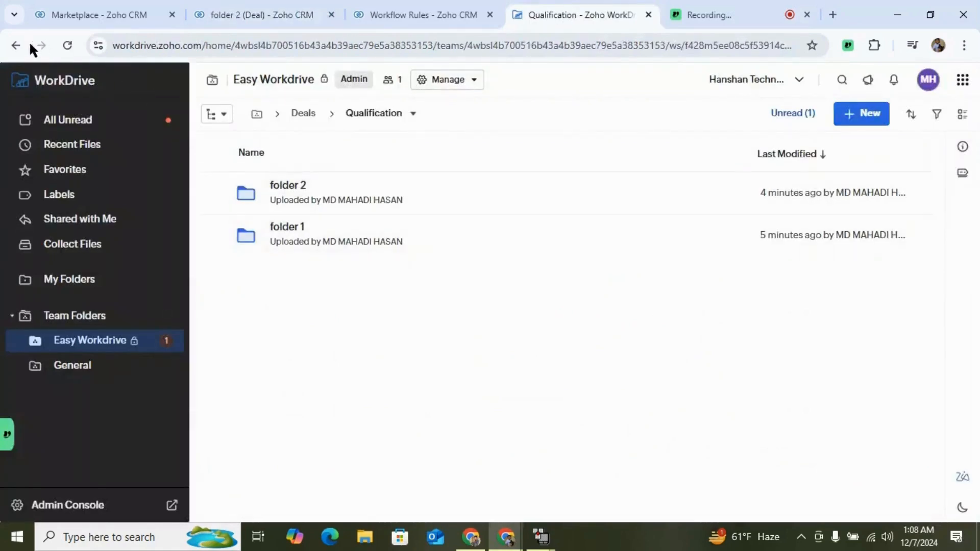
pyautogui.click(17, 48)
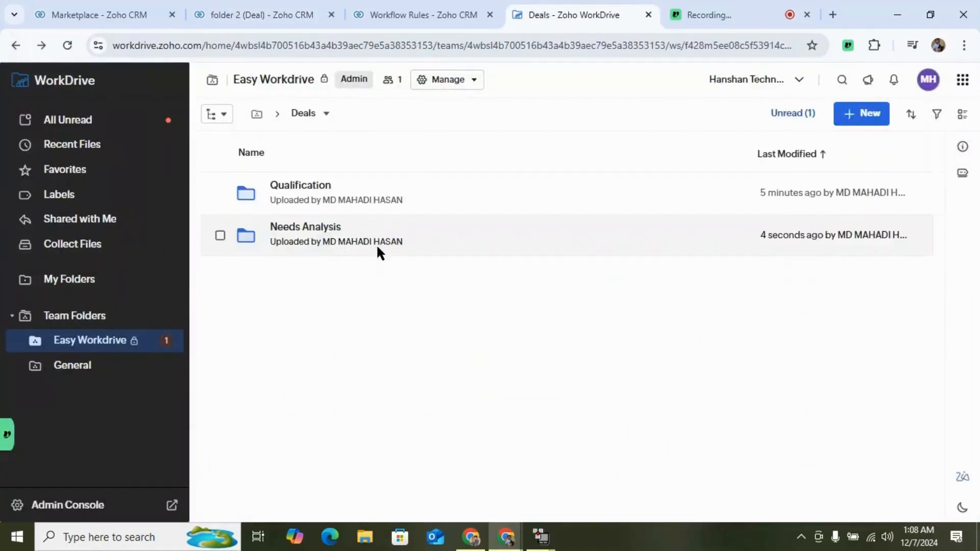
pyautogui.click(292, 187)
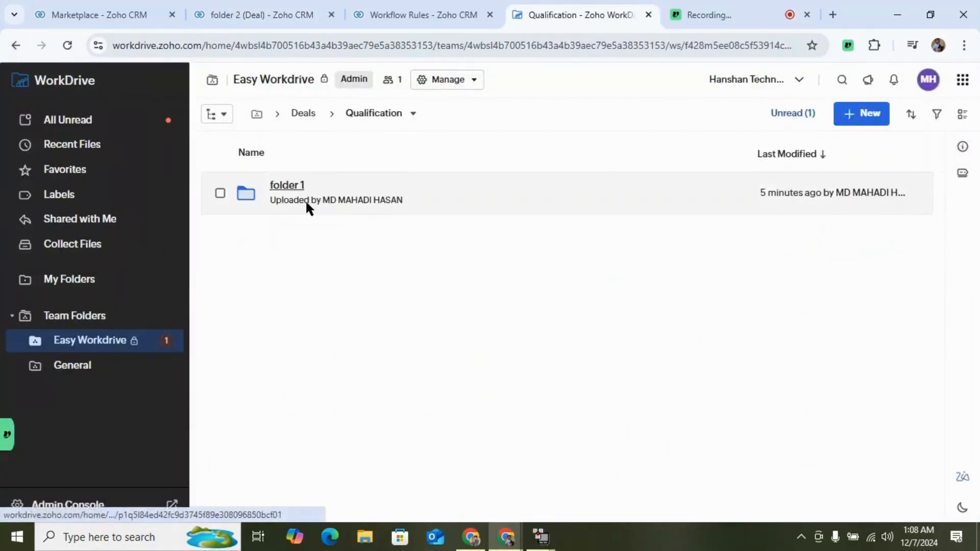
pyautogui.click(16, 45)
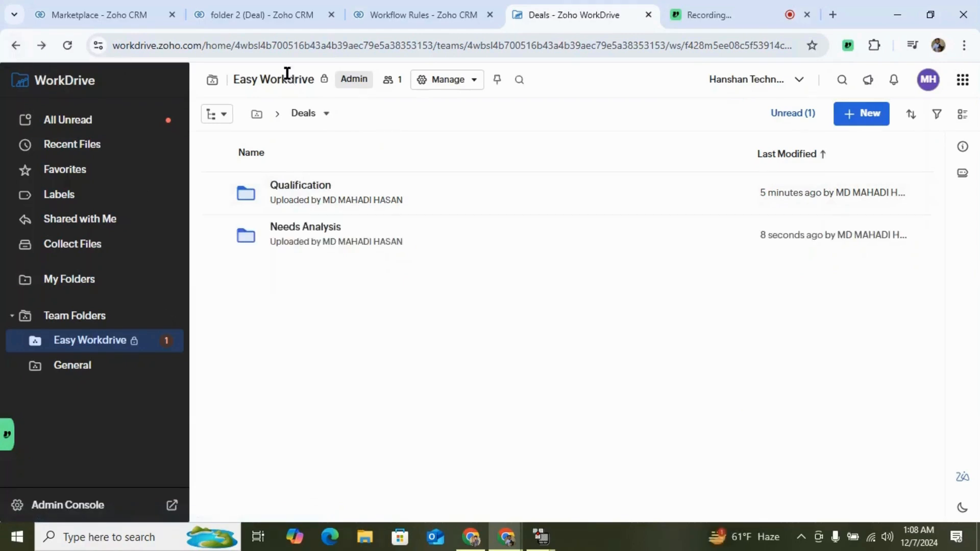
# Return to the folder 2 deal in Zoho CRM and change its stage to Value Proposition.
pyautogui.click(273, 6)
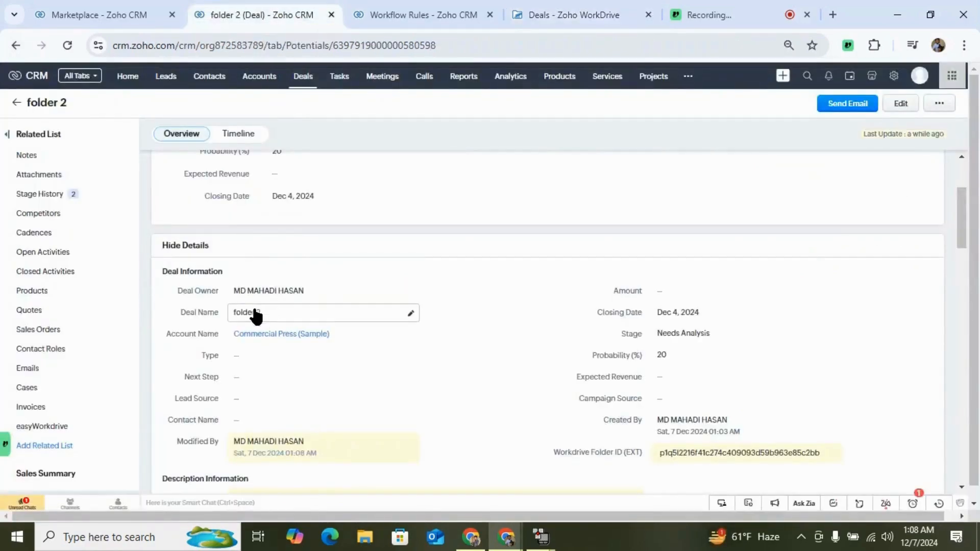
pyautogui.scroll(1, 269, 258)
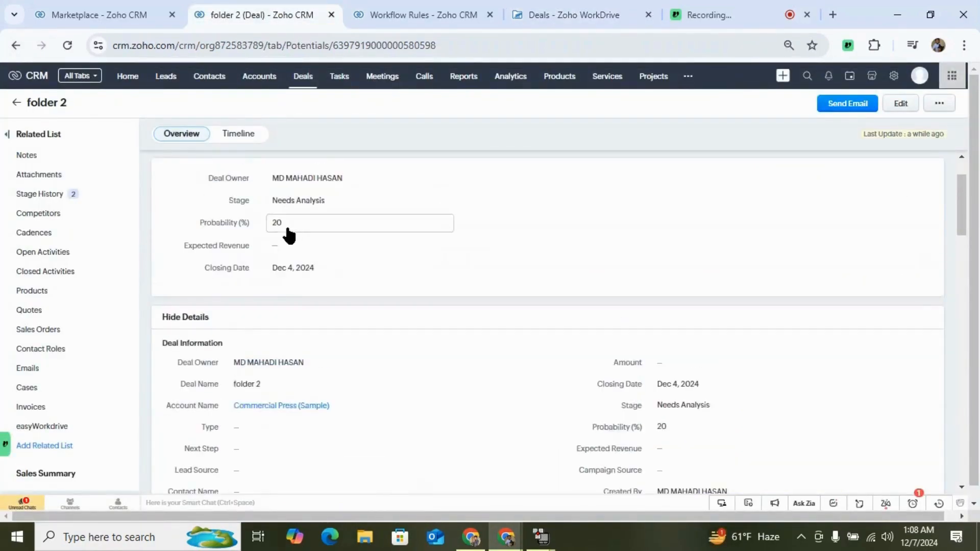
pyautogui.click(305, 205)
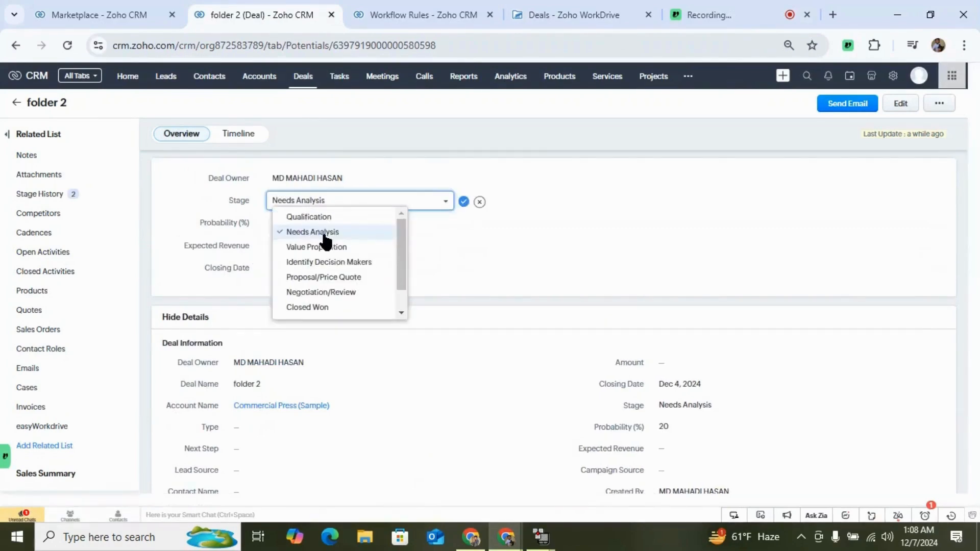
pyautogui.click(321, 248)
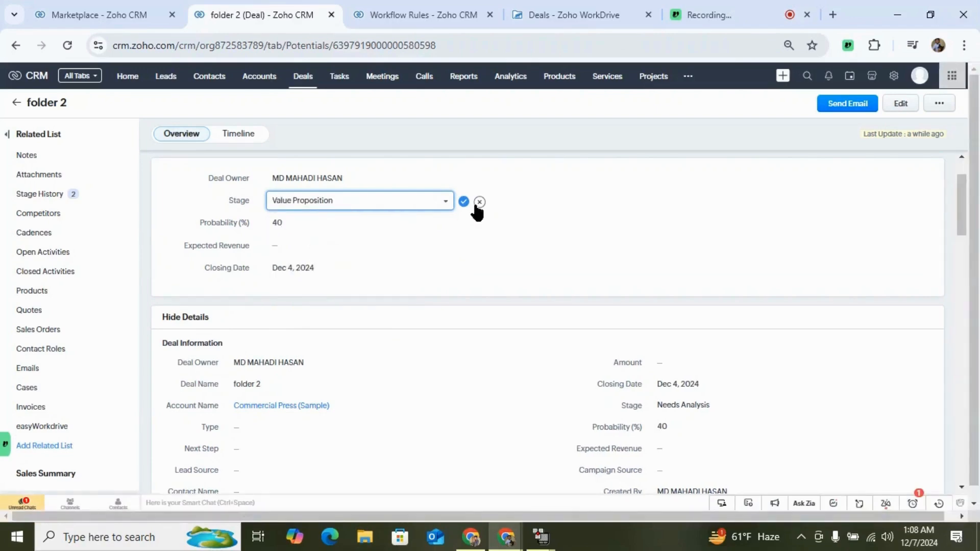
# Inspect the Needs Analysis and Value Proposition folders in WorkDrive to check where folder 2 is located.
pyautogui.click(573, 11)
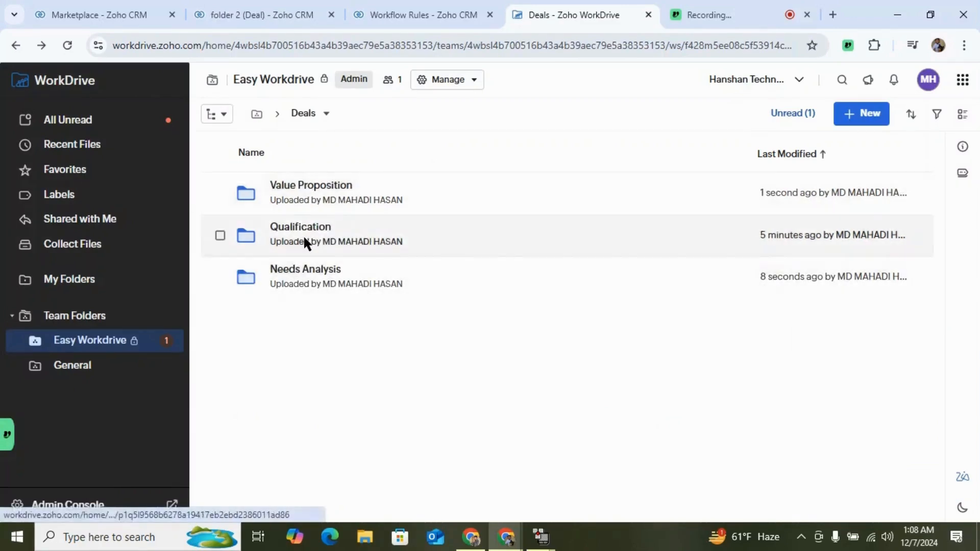
pyautogui.click(304, 271)
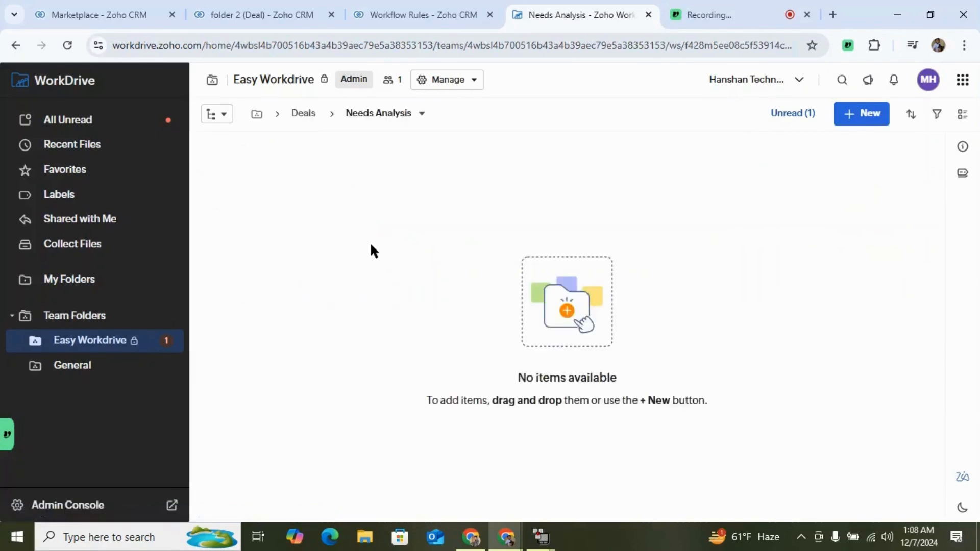
pyautogui.click(14, 46)
pyautogui.click(317, 187)
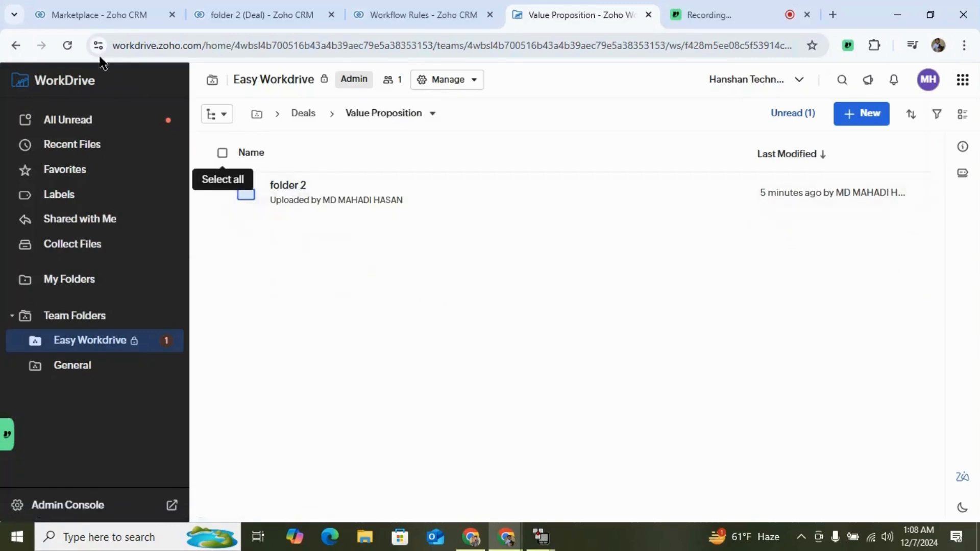
pyautogui.click(16, 45)
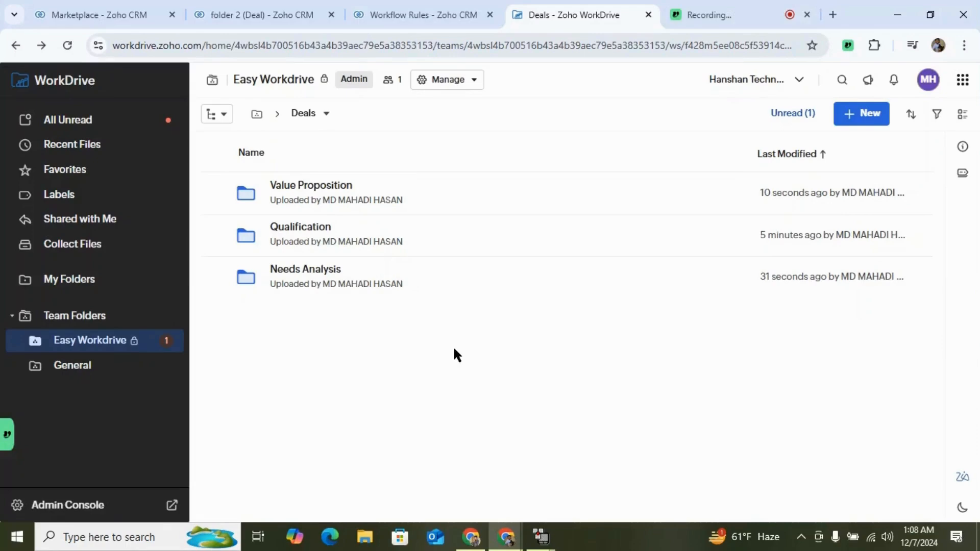
# Review the workflow rules list and the Deals folder structure in the Workdrive for ZOHO CRM module settings.
pyautogui.click(411, 14)
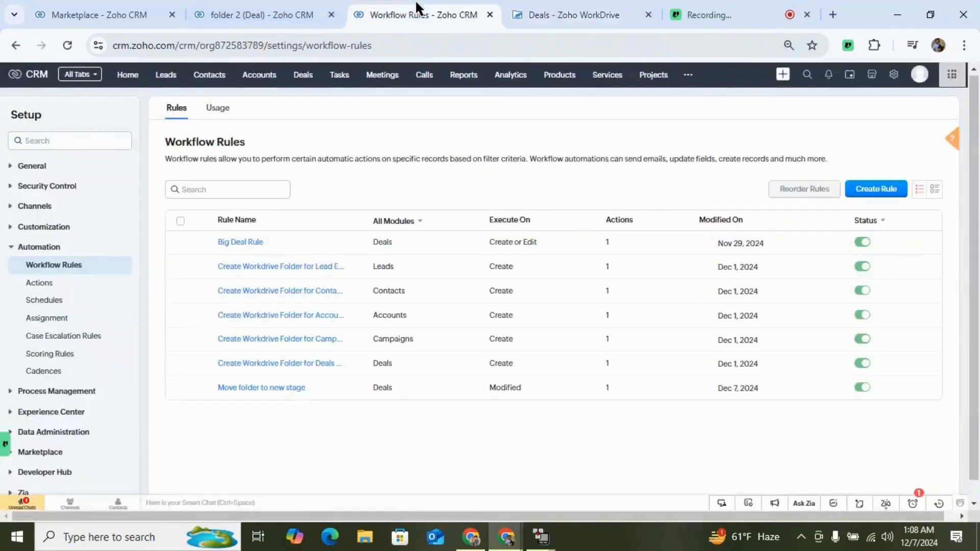
pyautogui.click(141, 15)
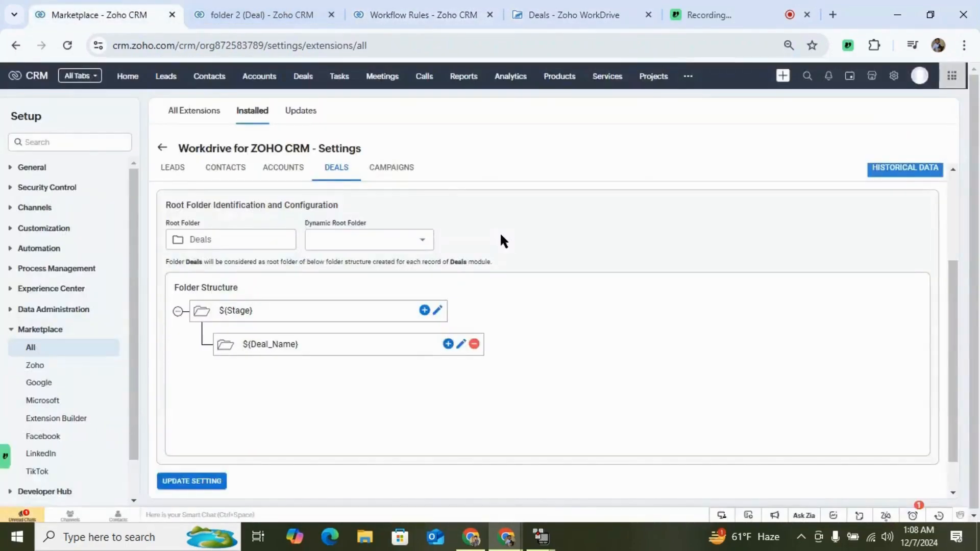
pyautogui.scroll(3, 528, 212)
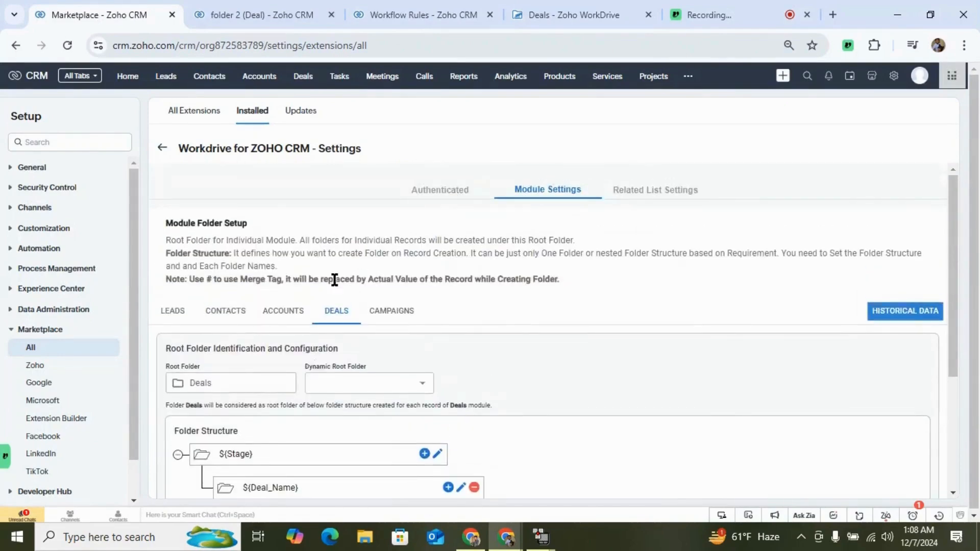
pyautogui.scroll(-2, 347, 361)
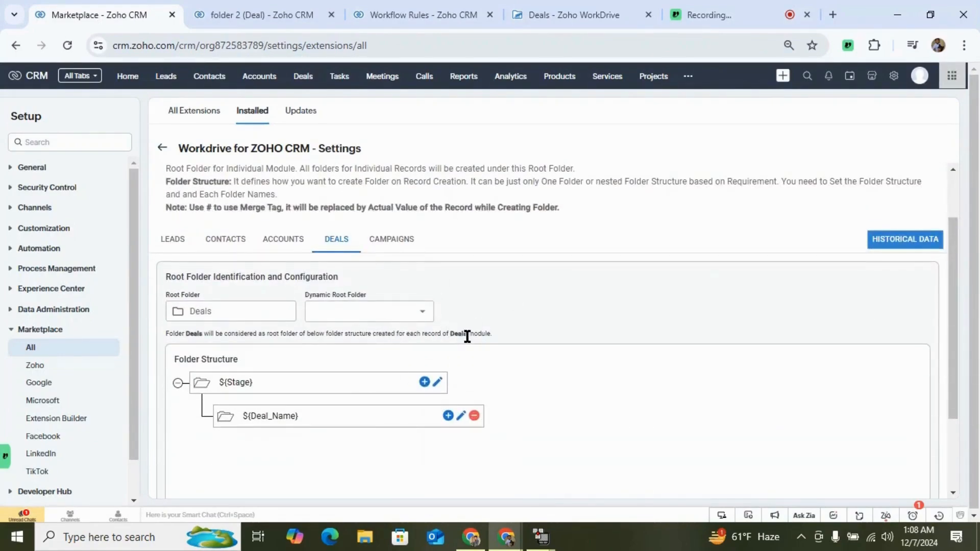